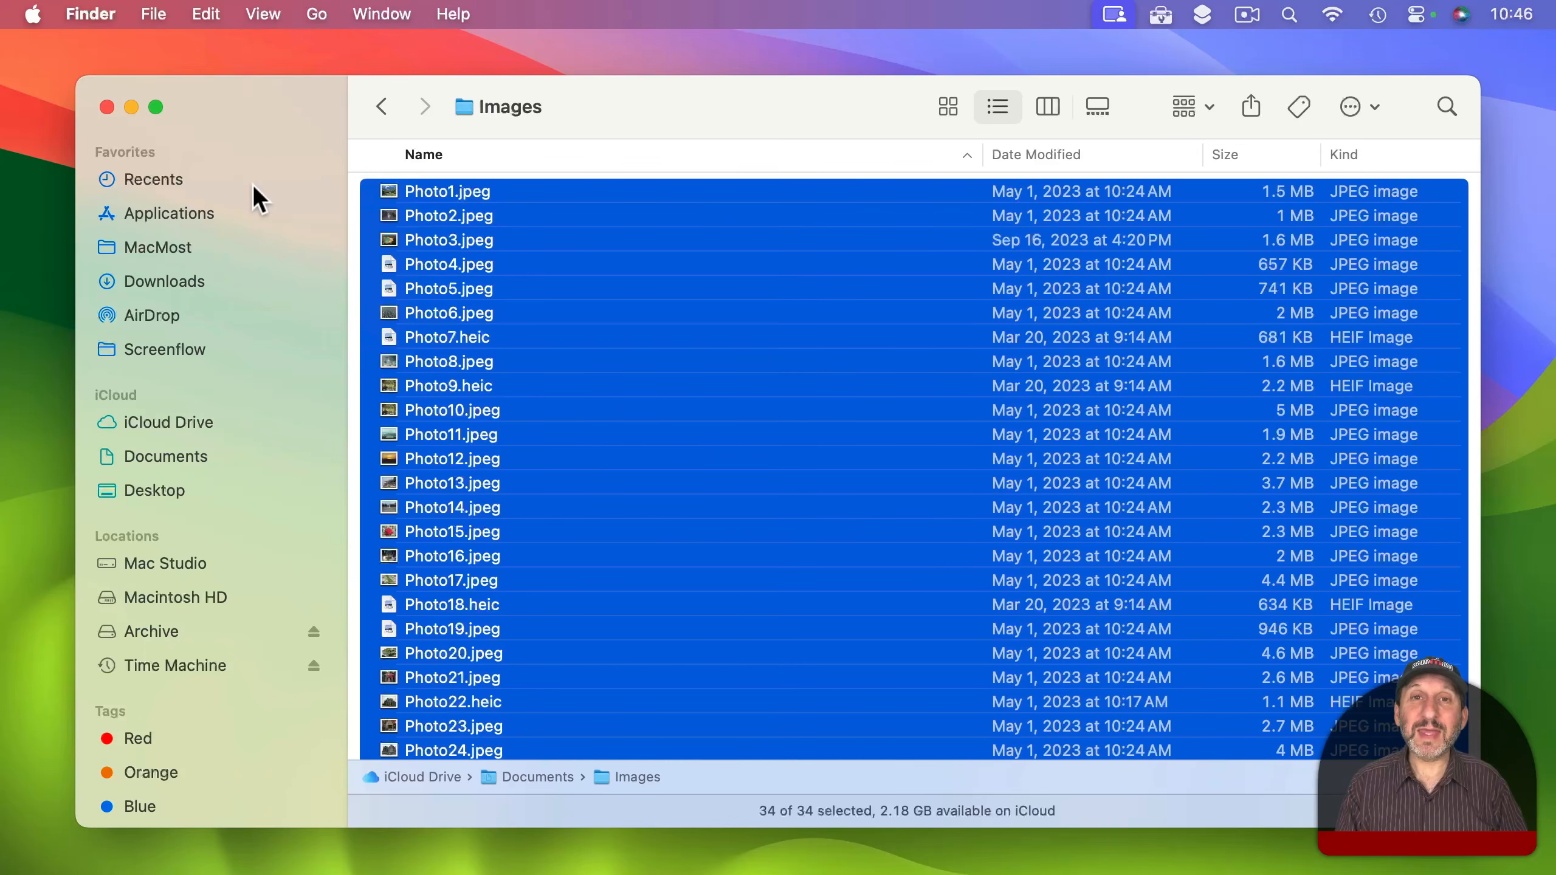
Rename all selected image files by replacing the text "Photo" with "Picture".
click(153, 13)
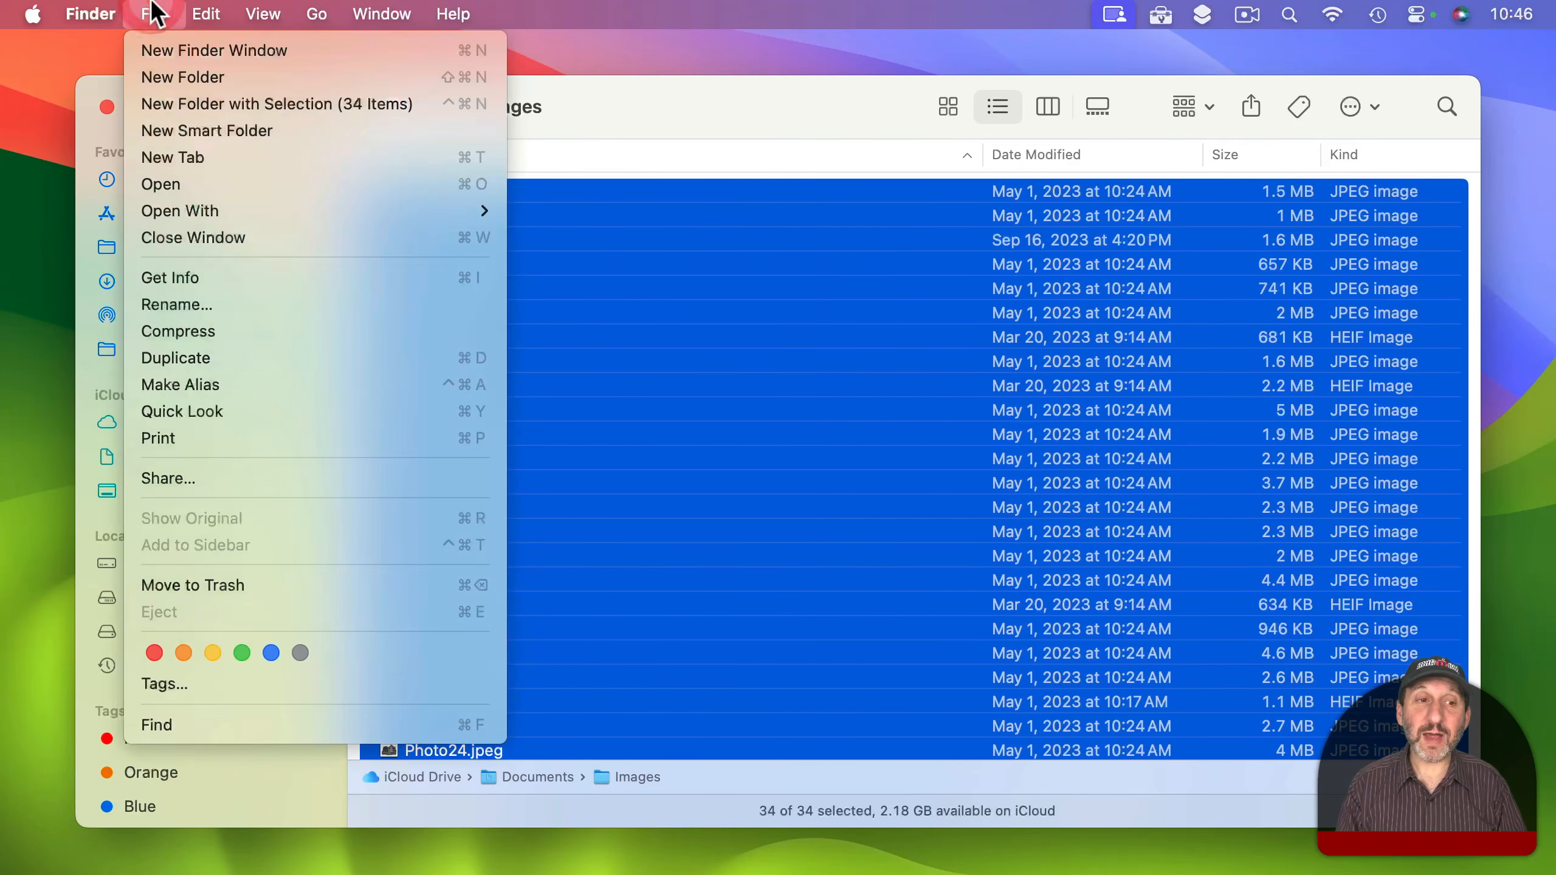
click(265, 299)
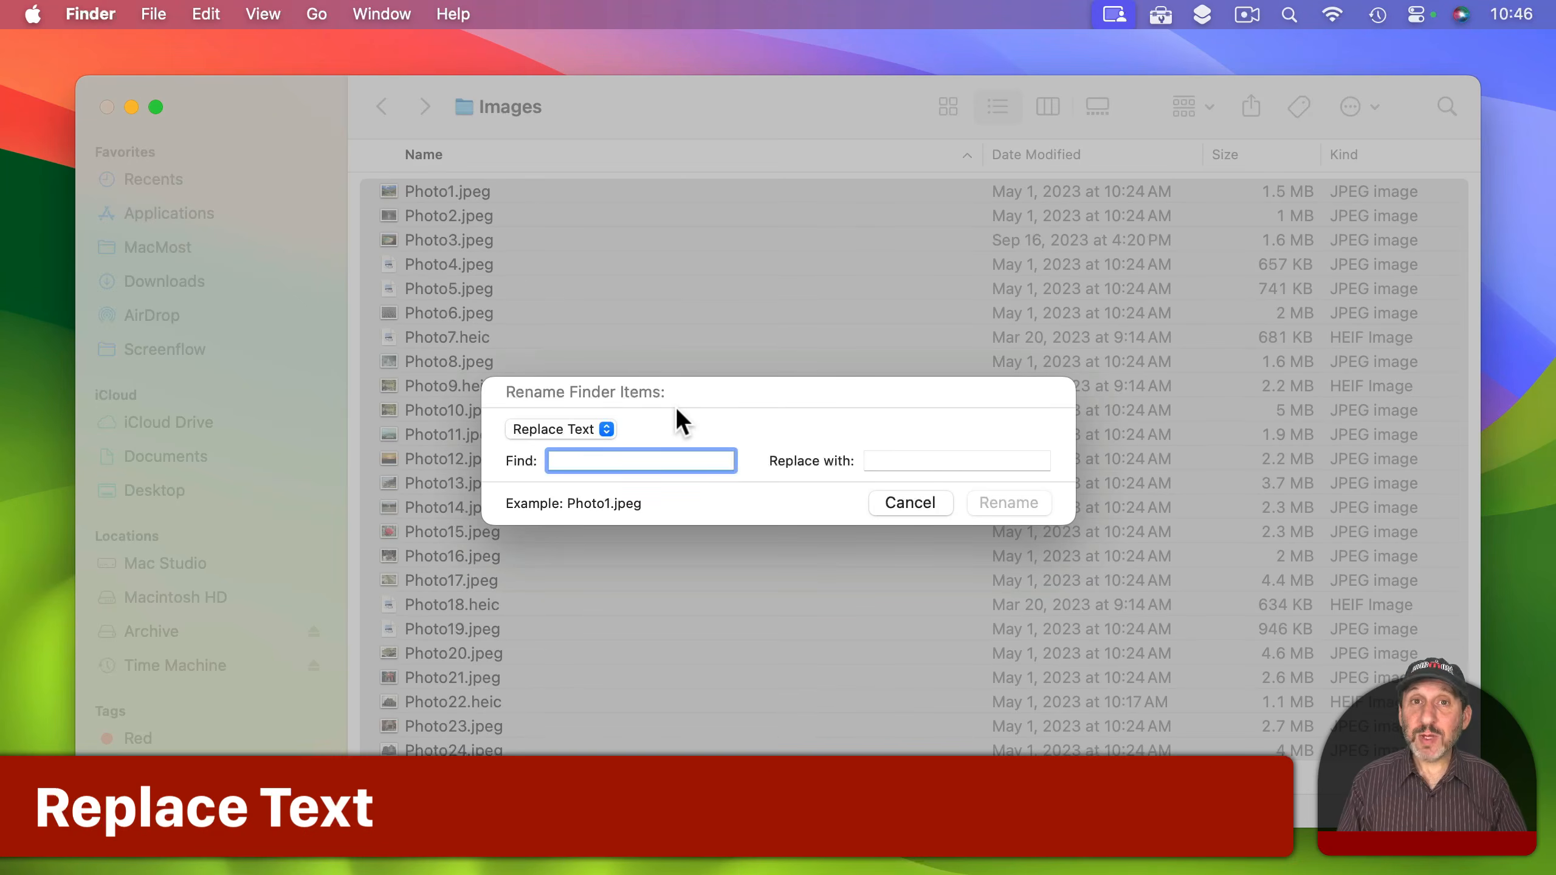
click(555, 424)
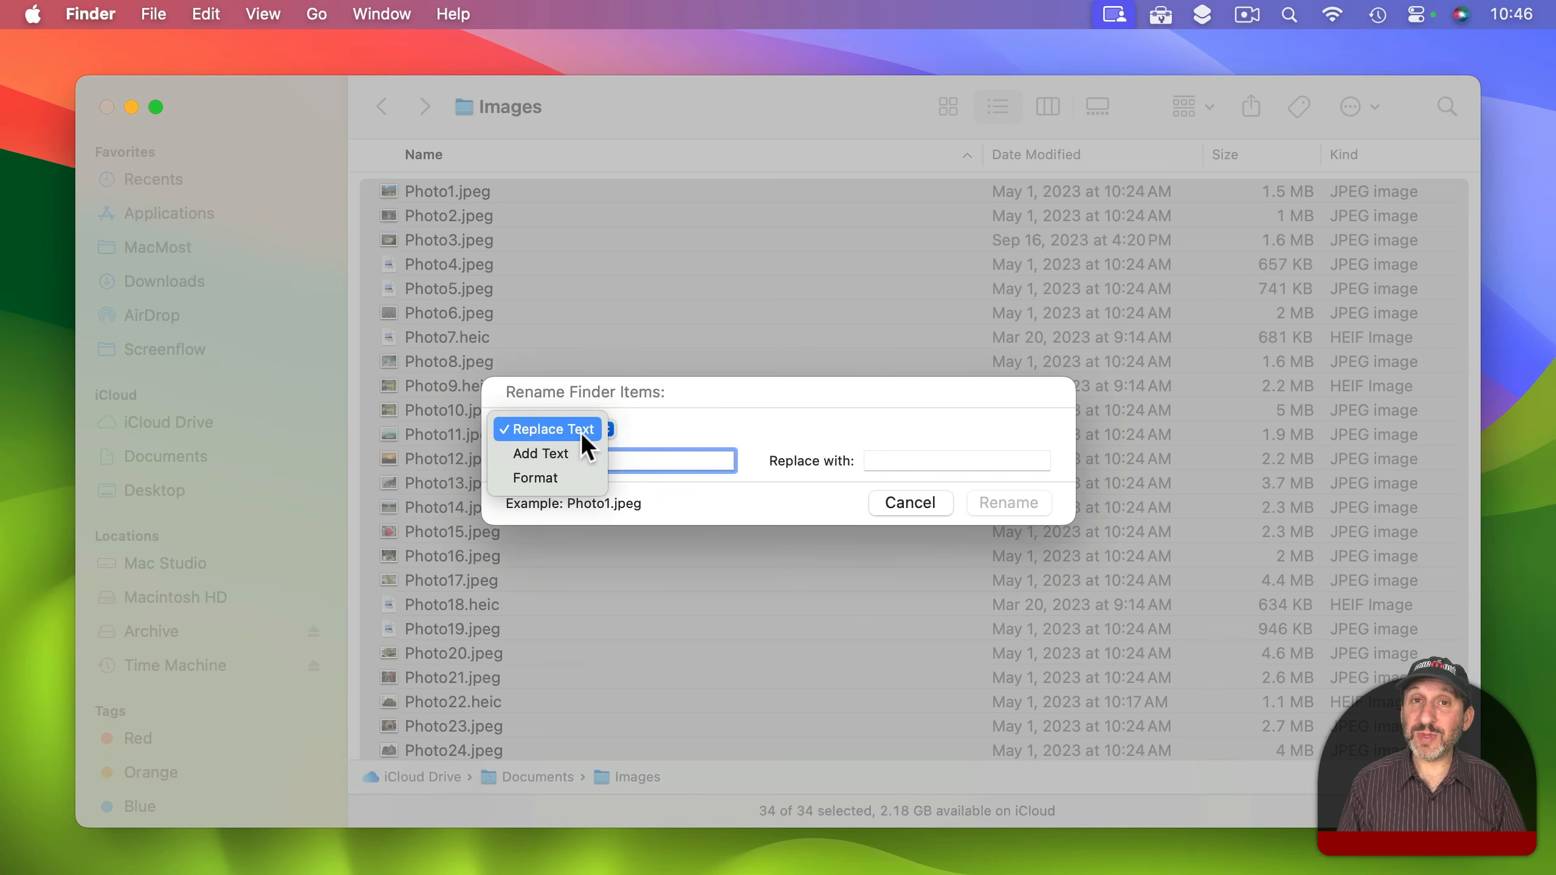
click(586, 431)
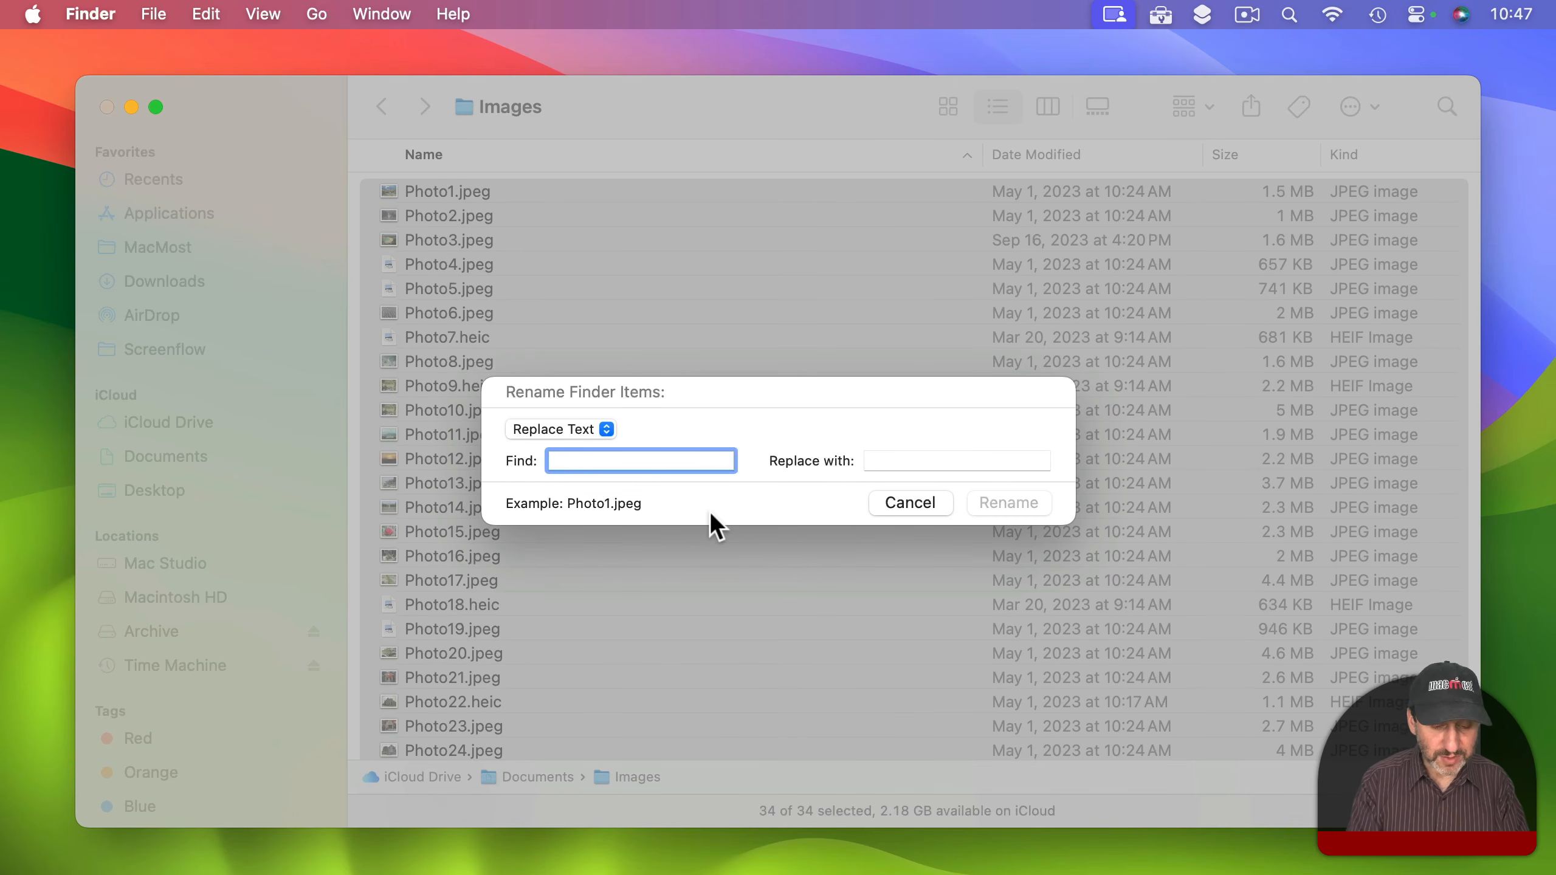
text(Photo)
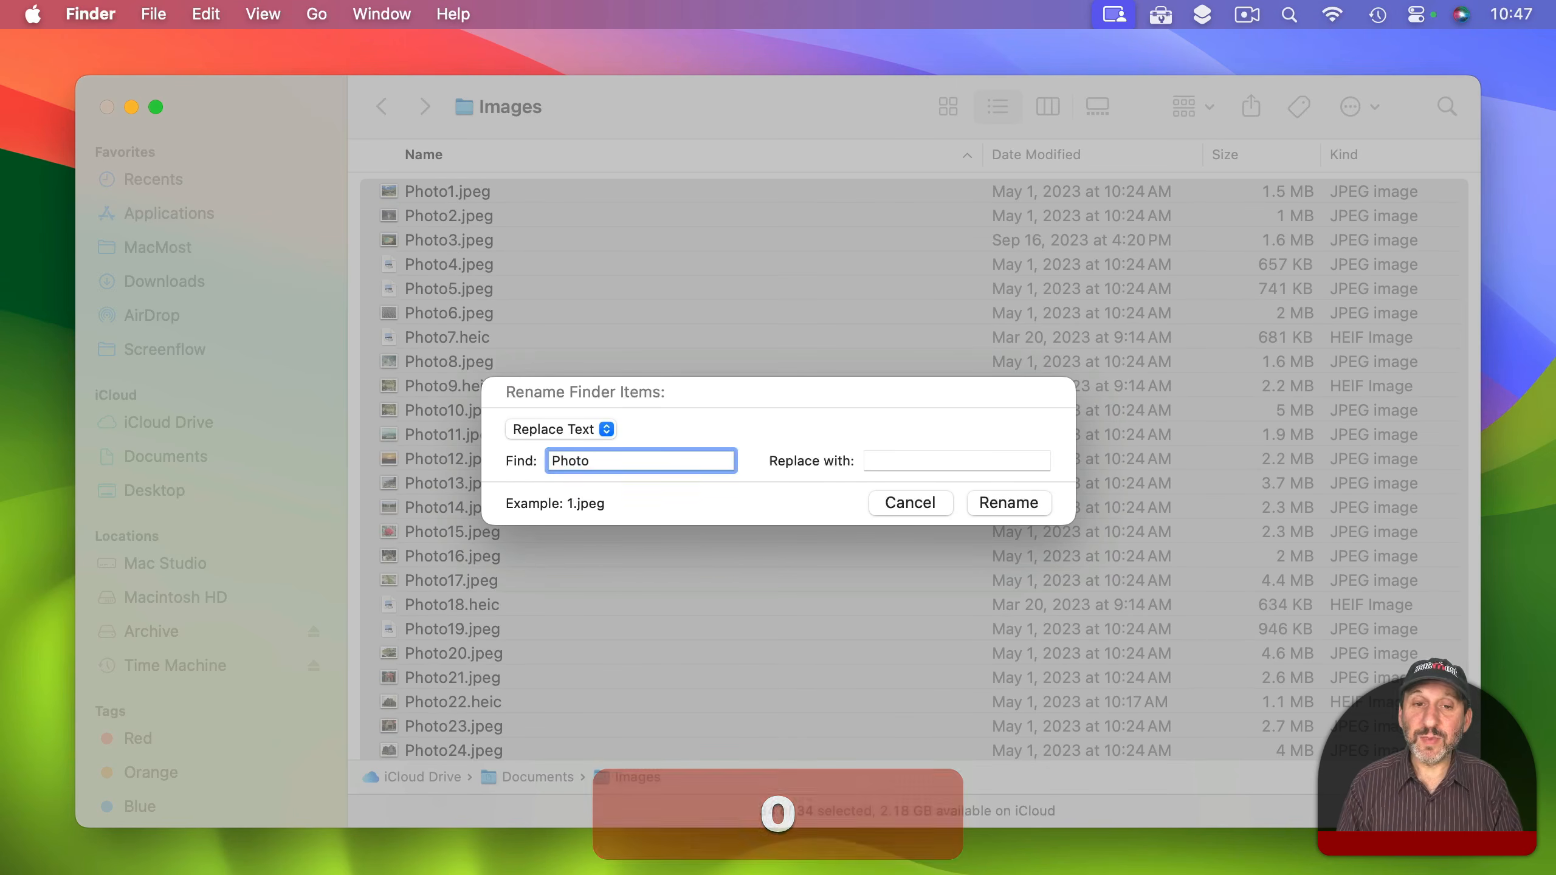
click(907, 461)
text(Picture)
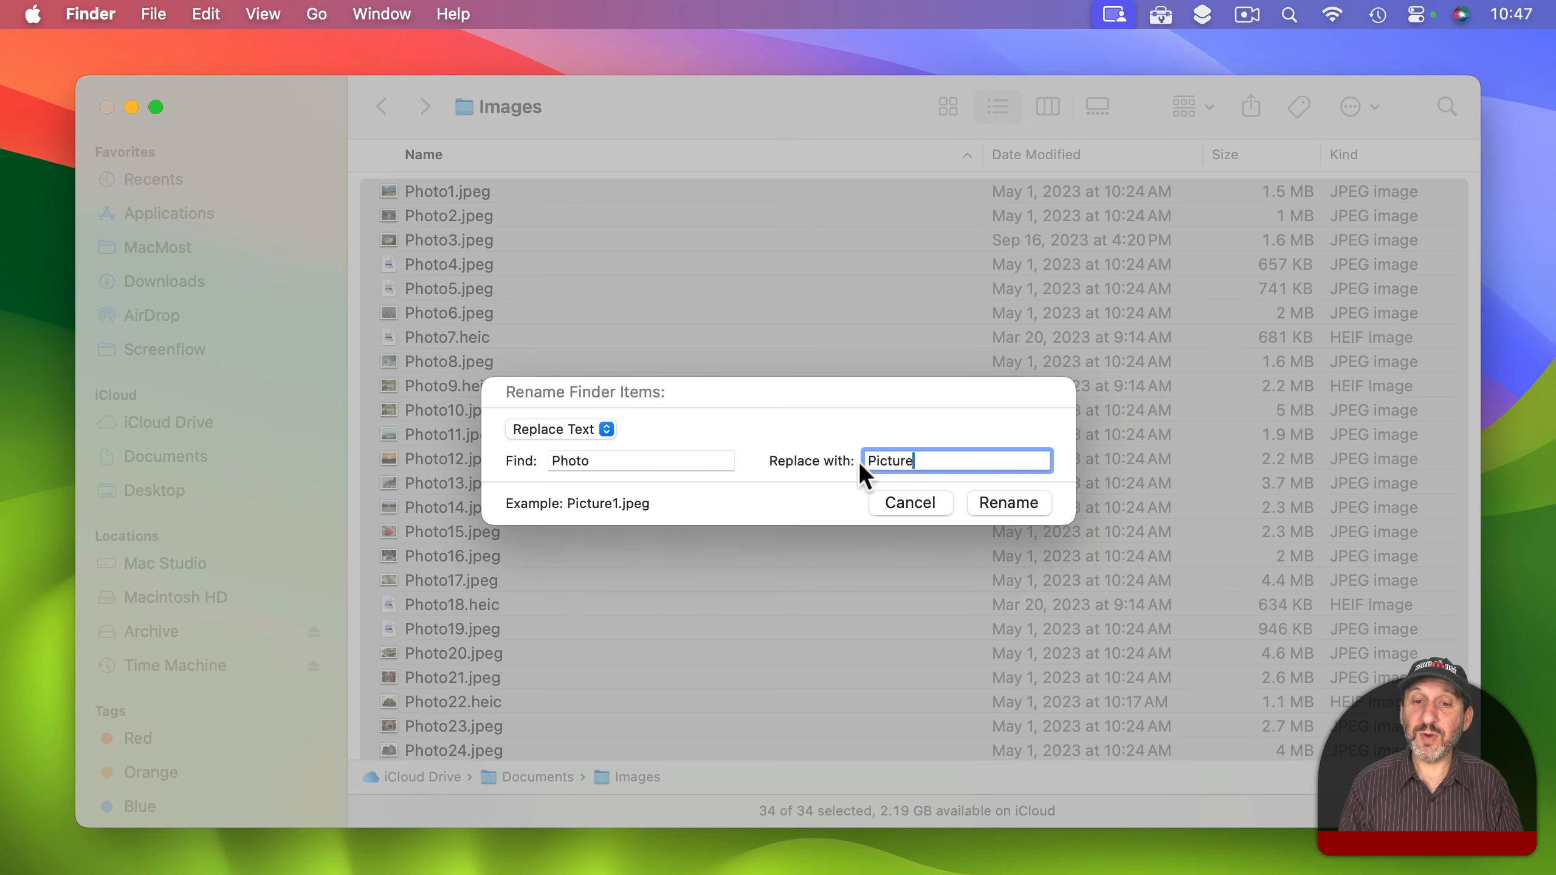
click(1008, 503)
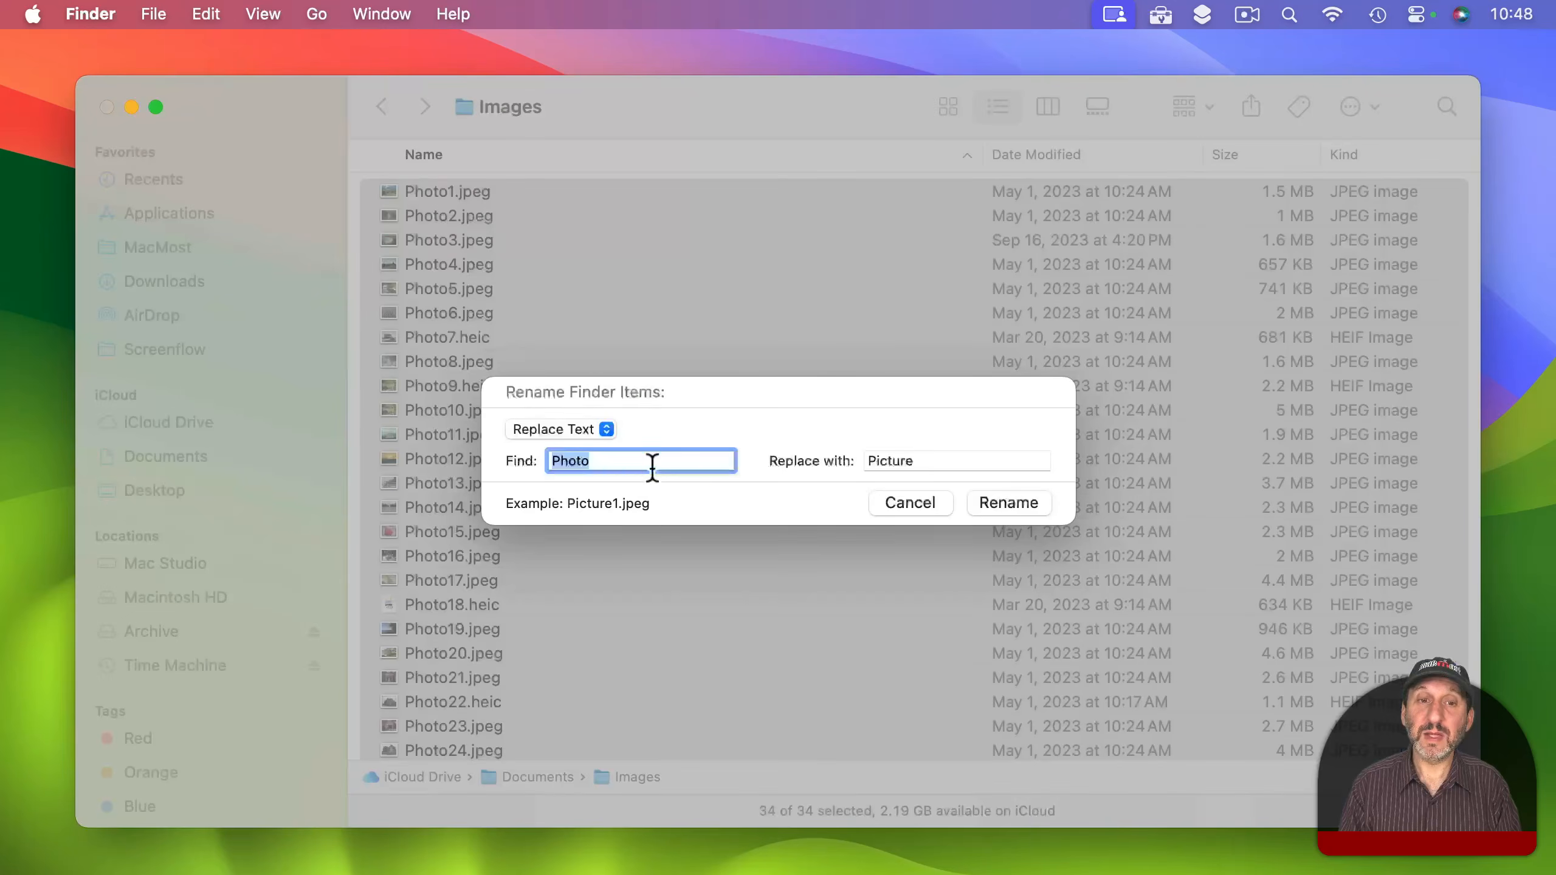
Add a trailing space to the replacement text "Picture" in the batch rename settings.
click(605, 461)
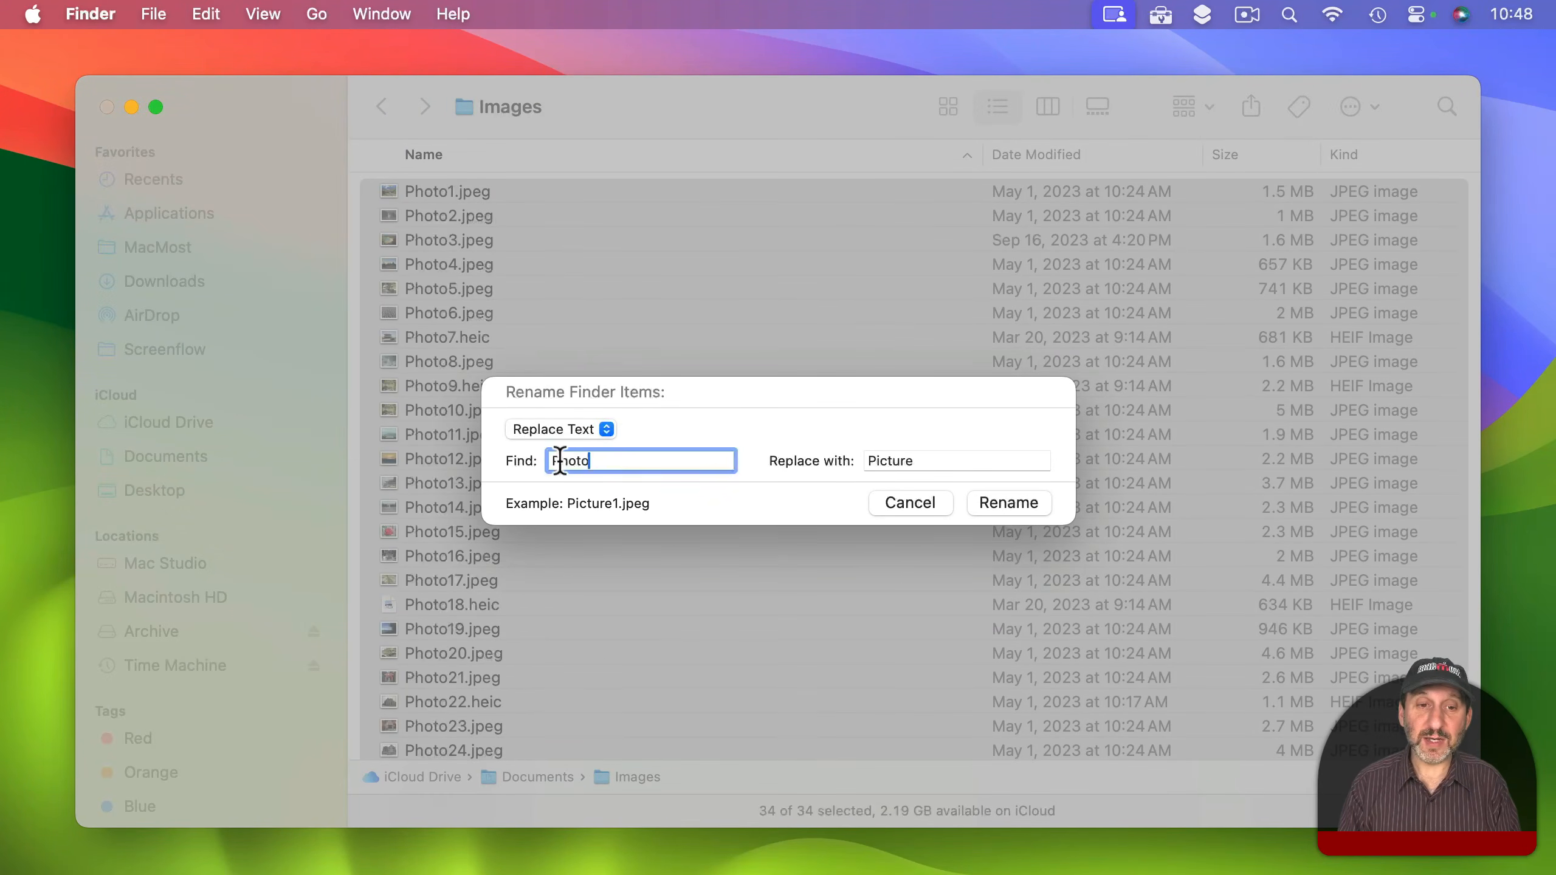
click(932, 461)
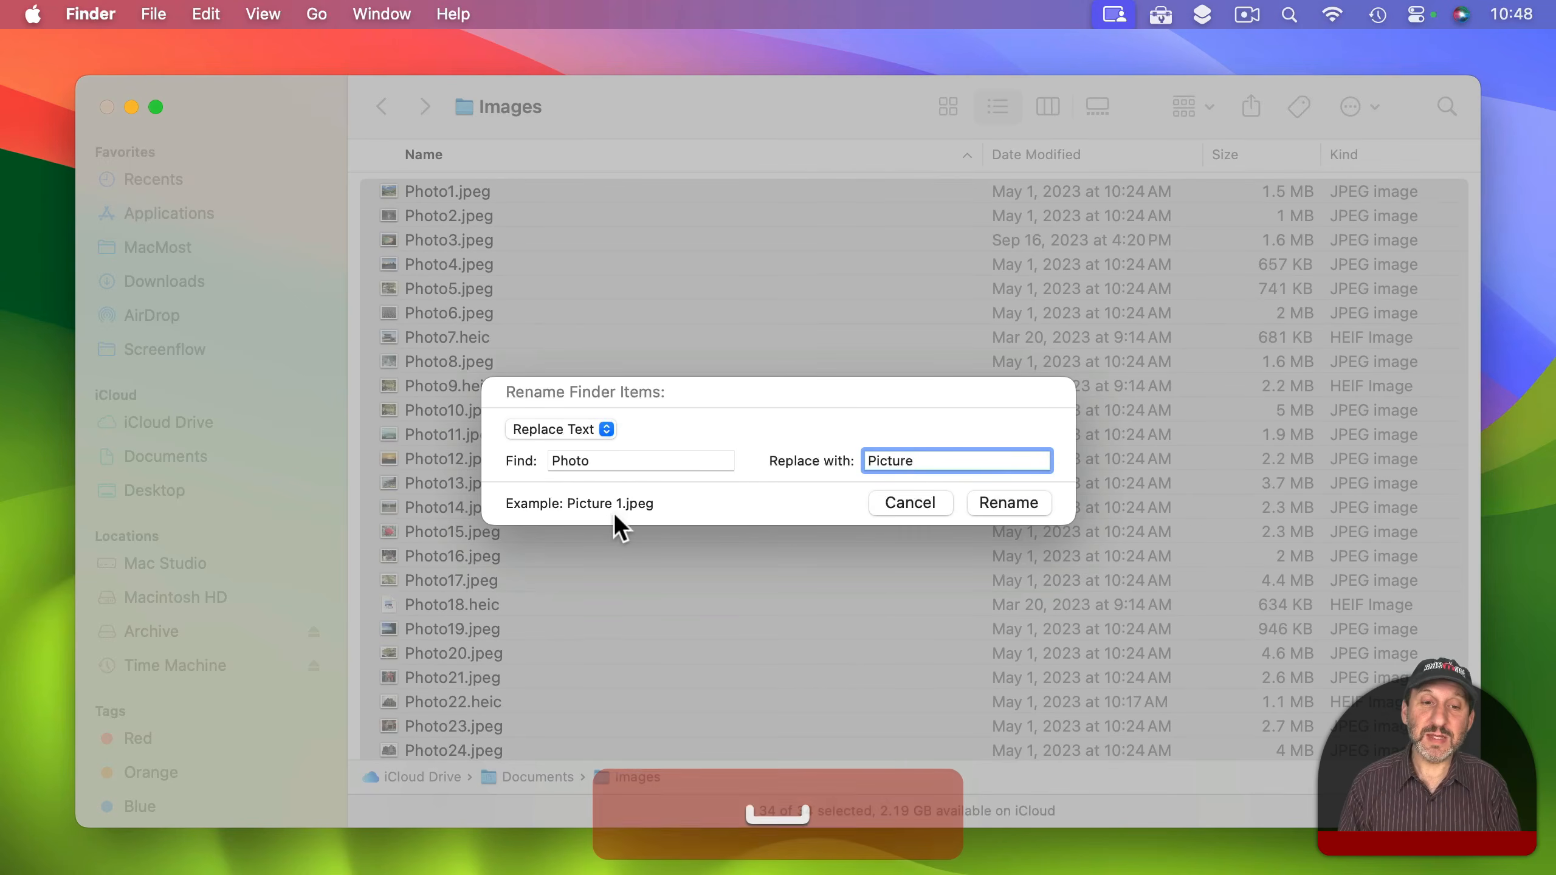
click(664, 459)
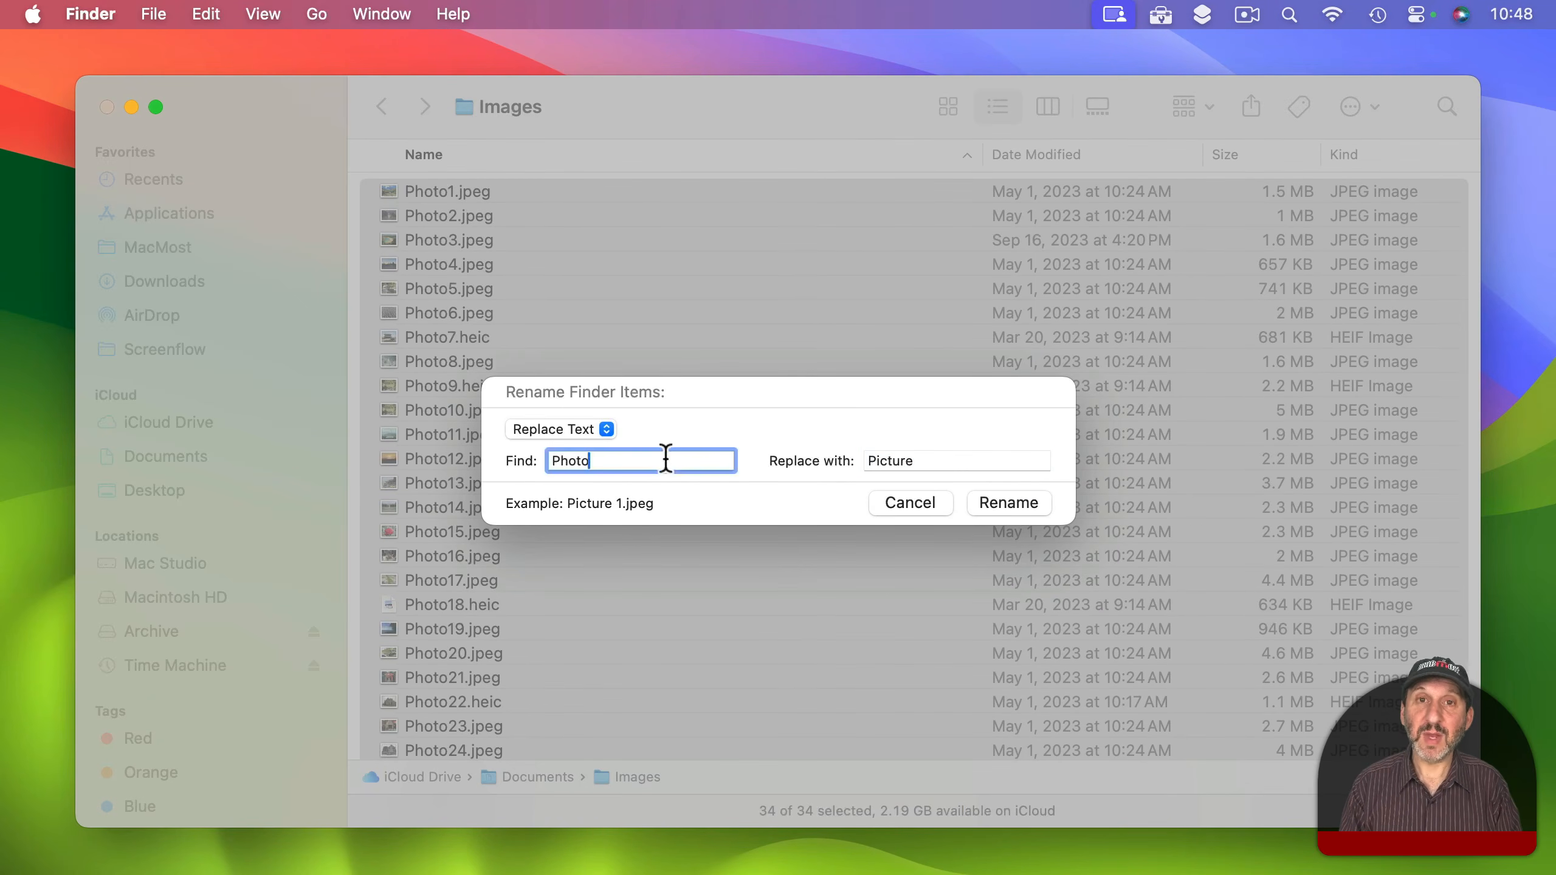
Rename the selected images by replacing ".jpeg" with ".jpg", and undo that rename.
drag(664, 459, 509, 460)
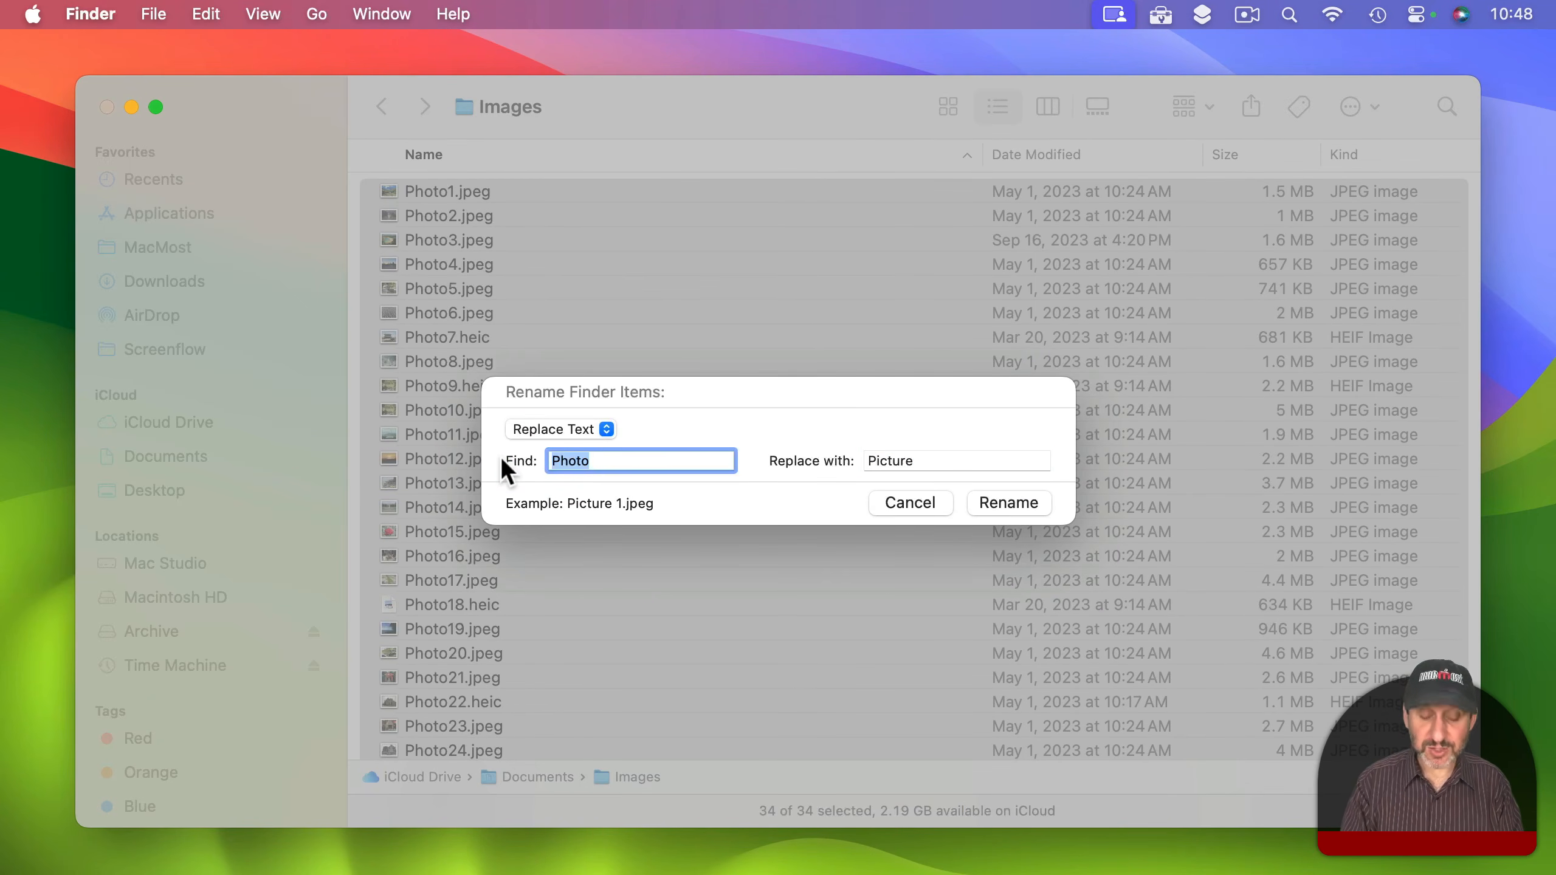
text(.jpeg)
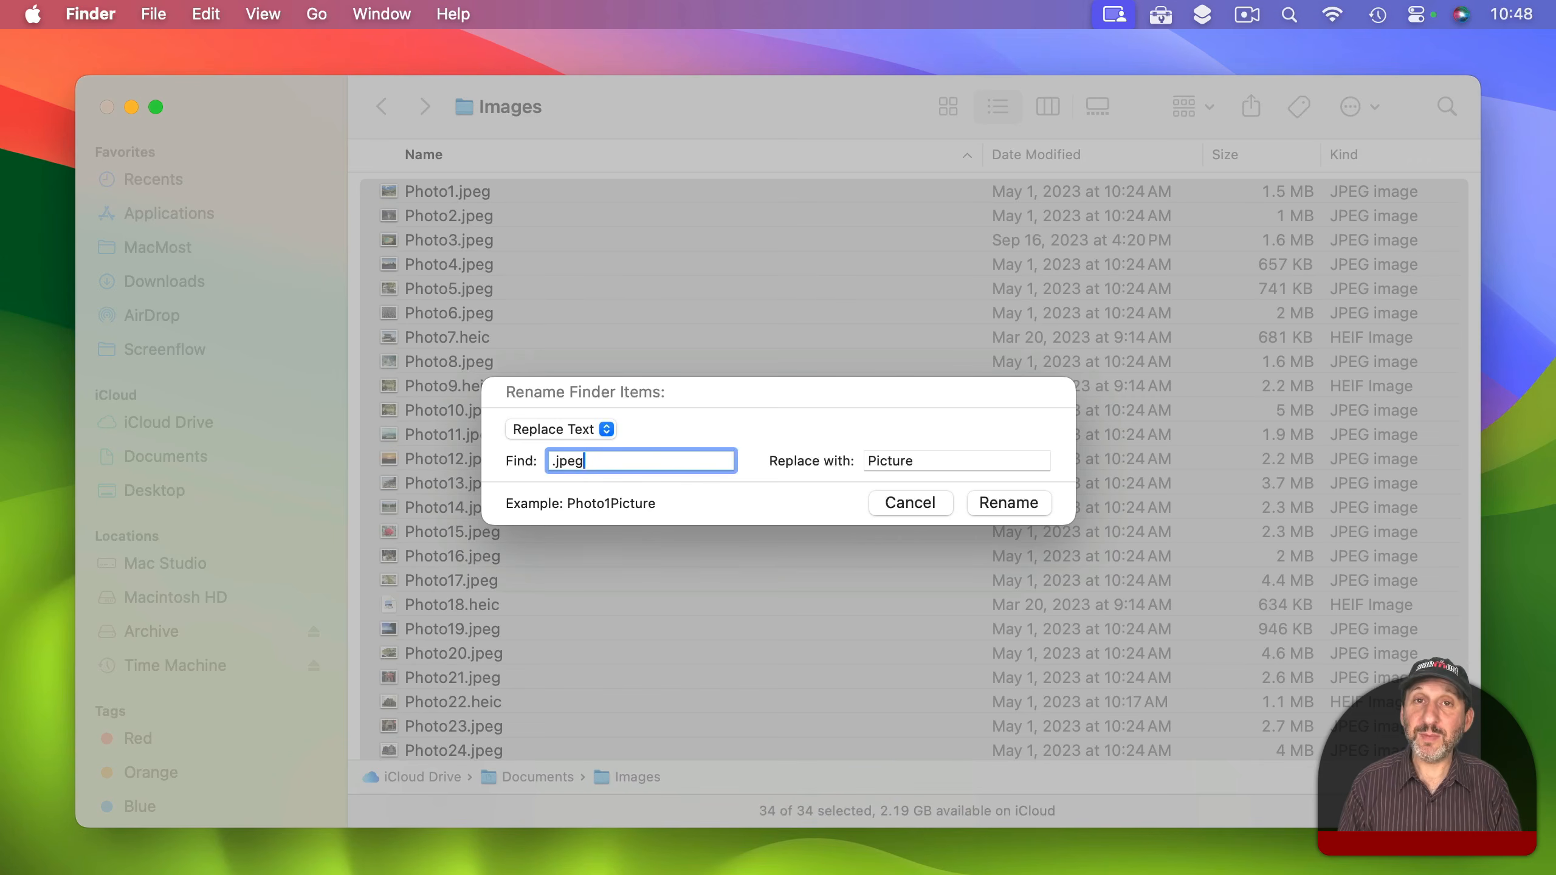
drag(938, 458, 751, 446)
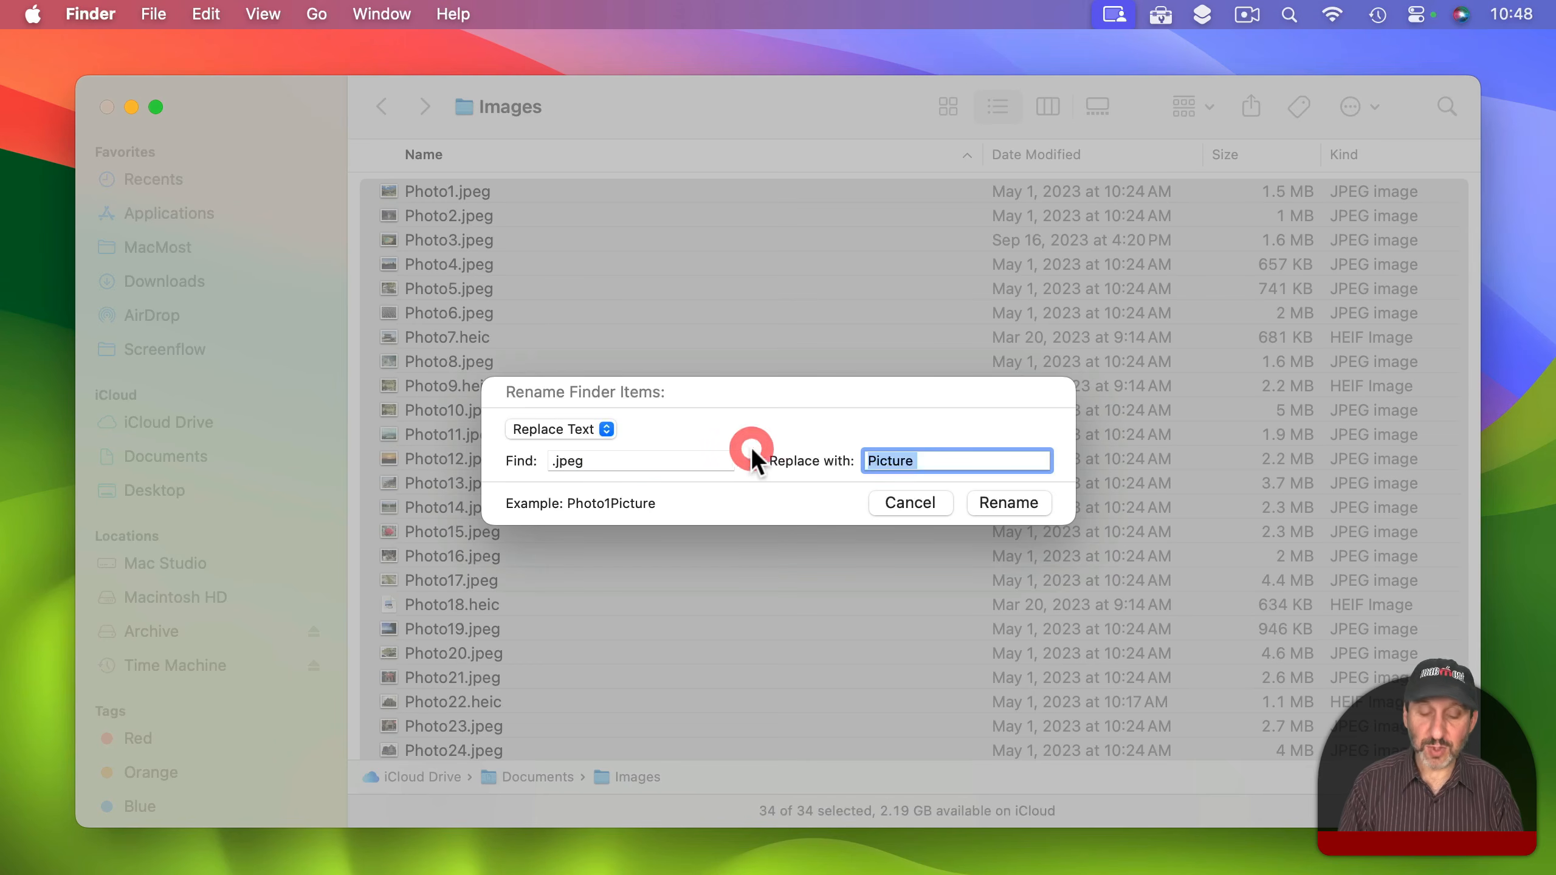
text(.jpg)
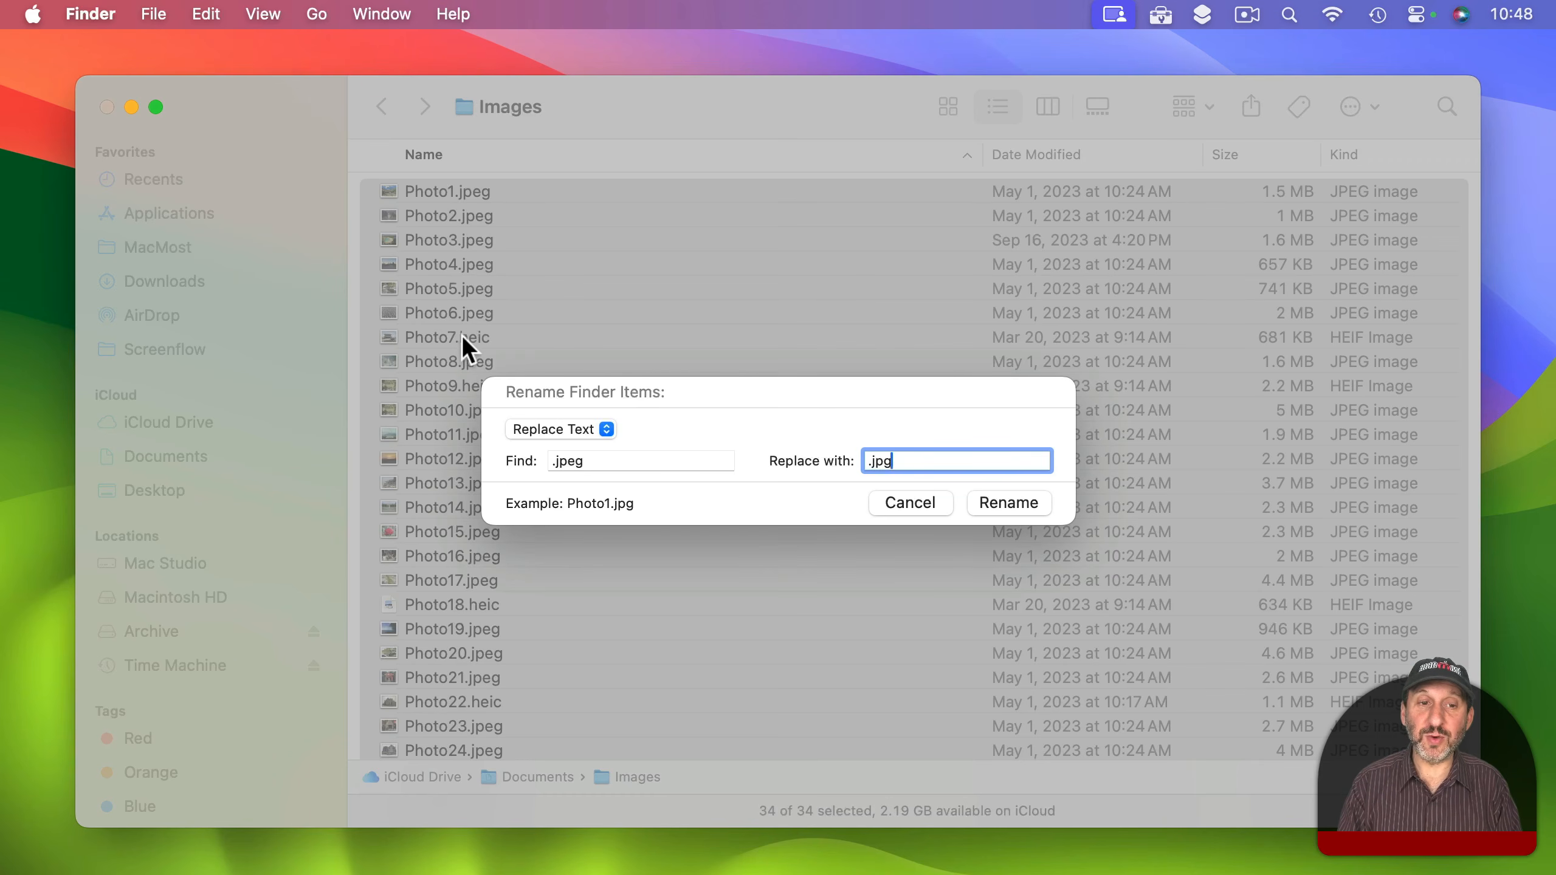
click(1009, 503)
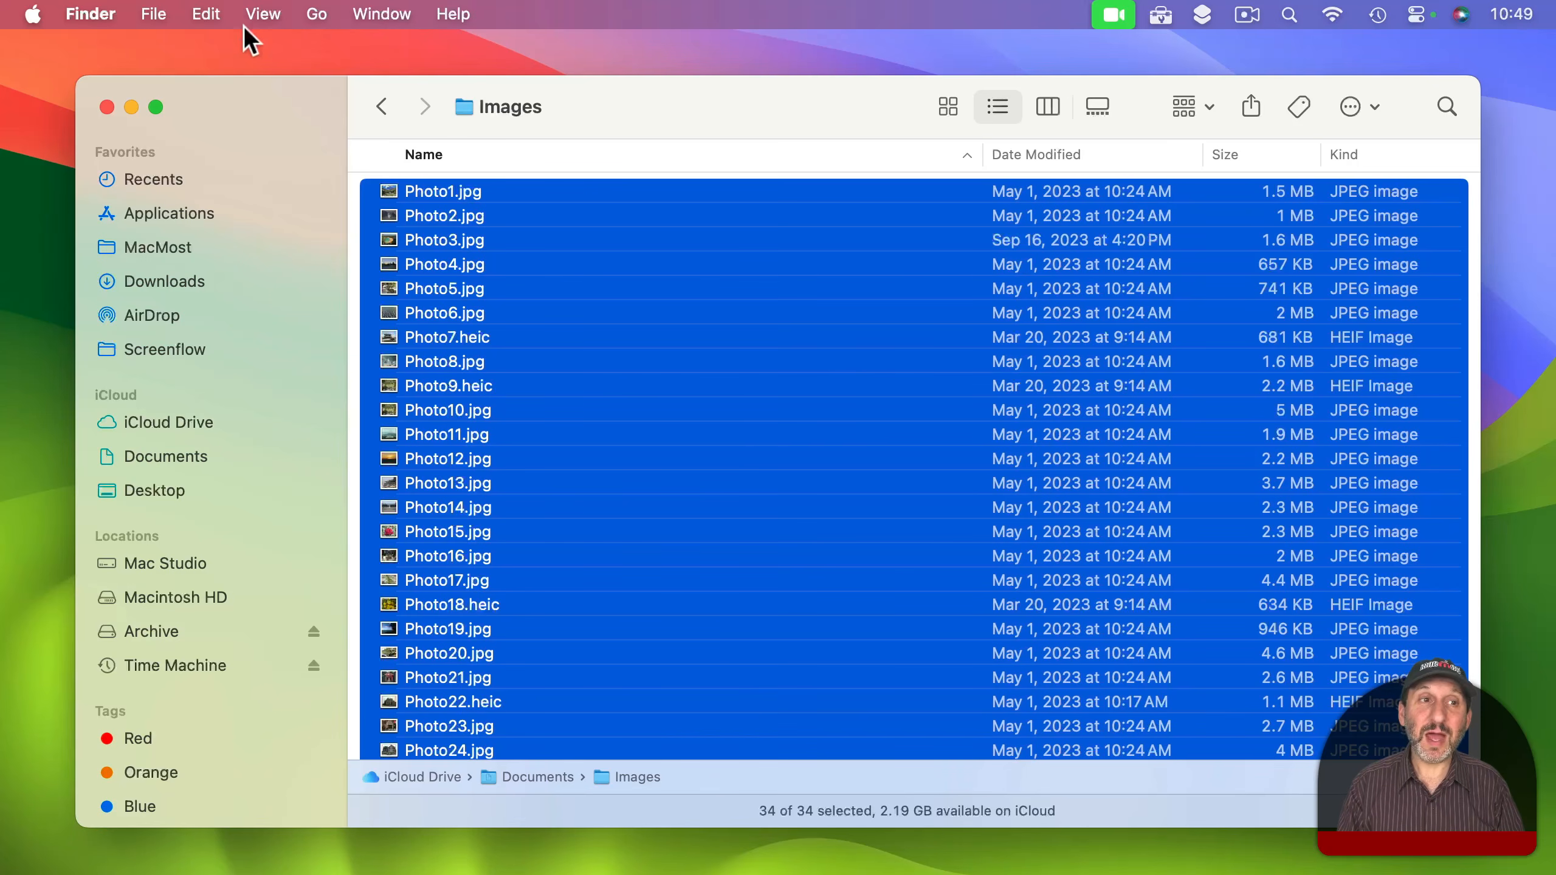
click(206, 13)
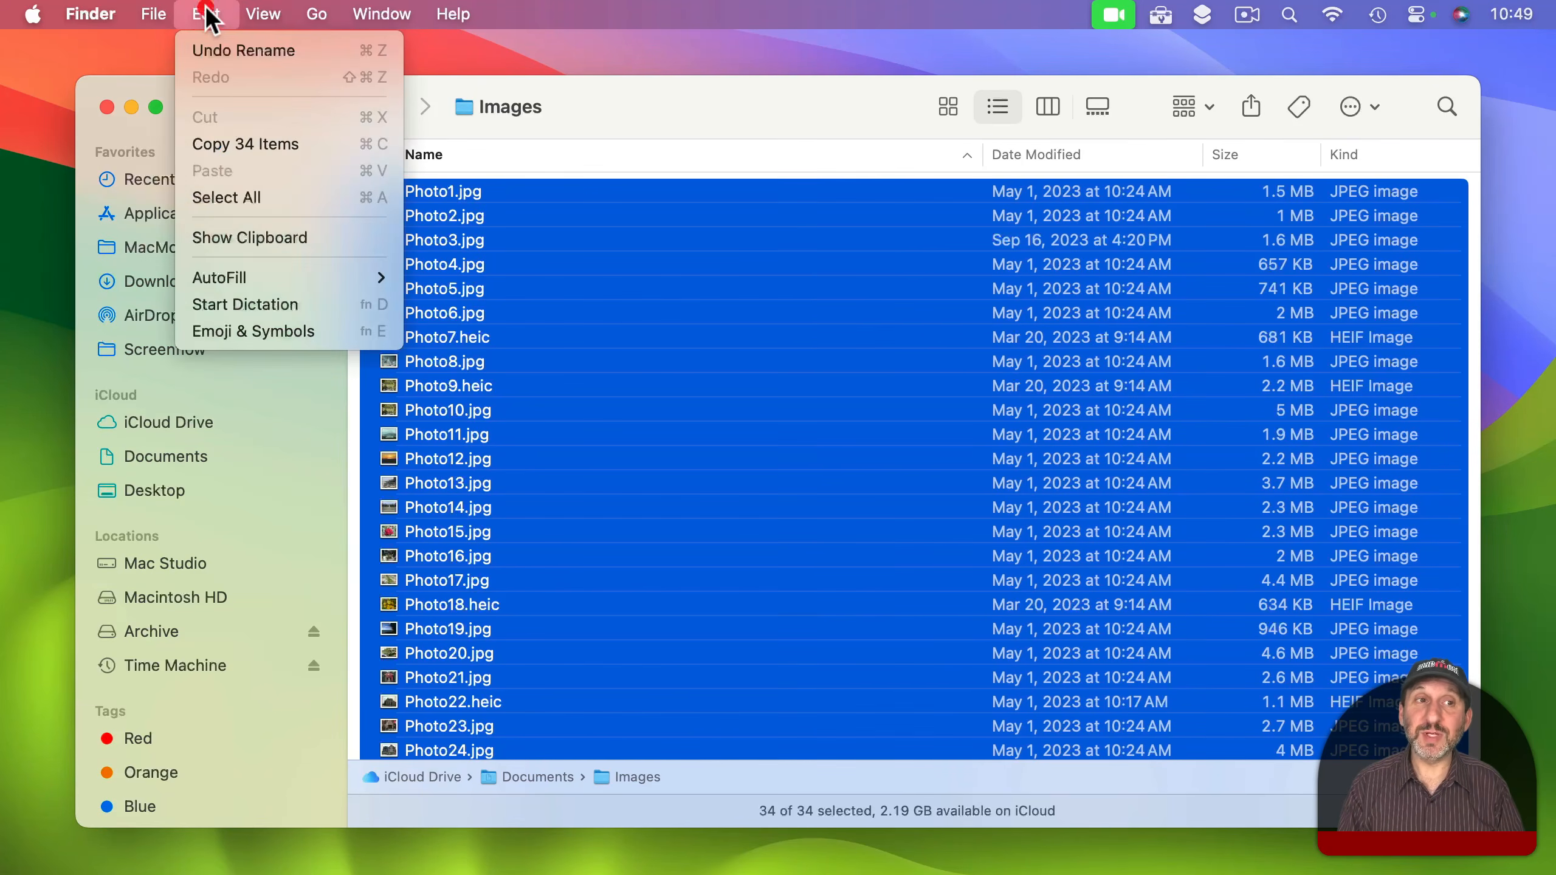
click(221, 49)
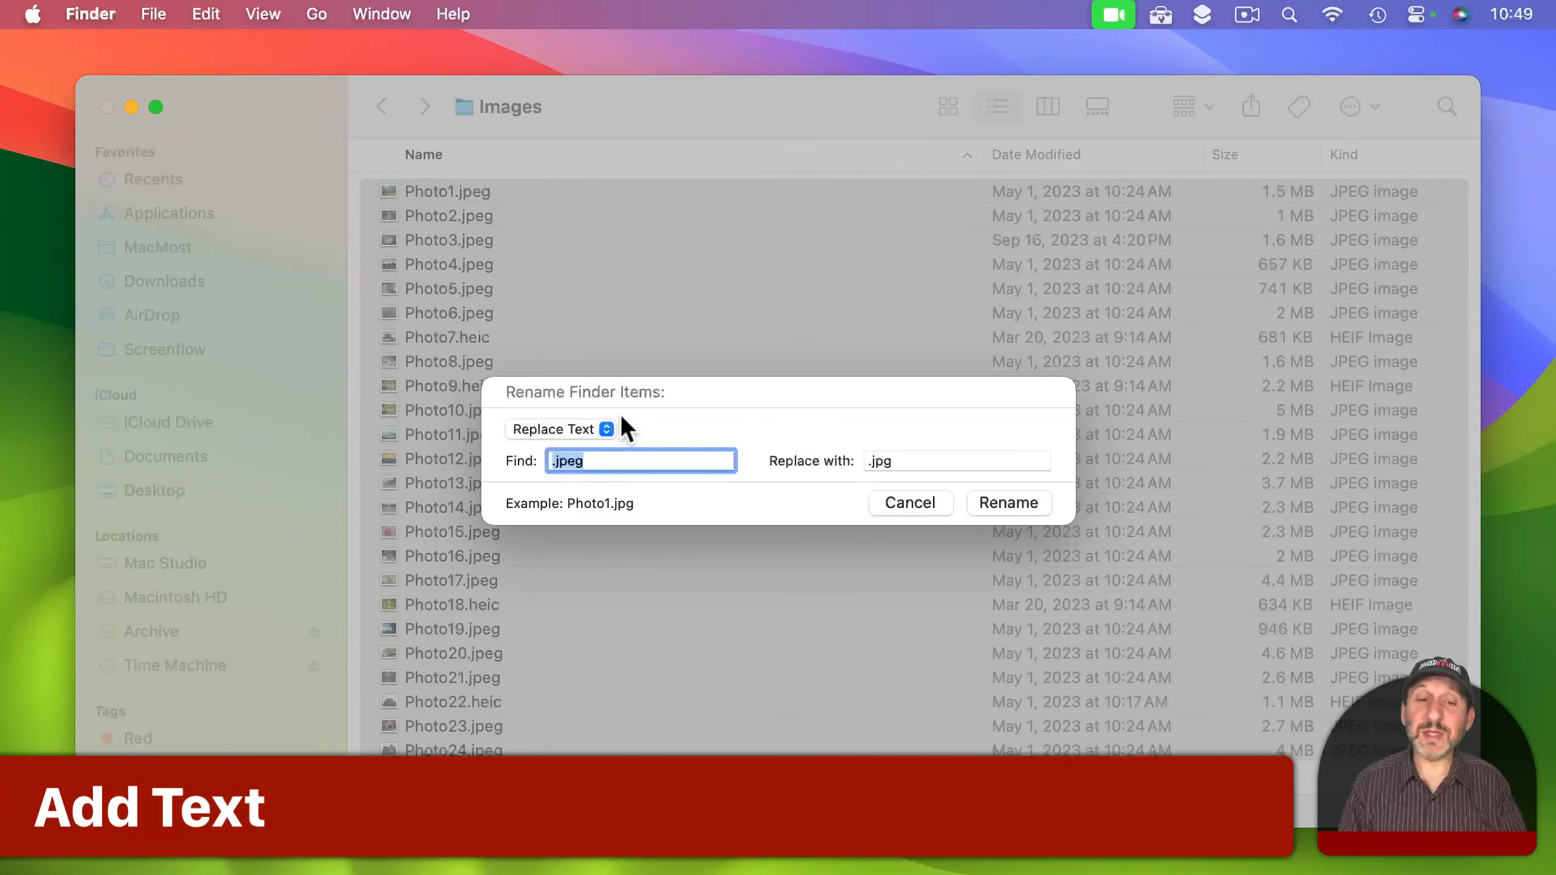
Rename the selected images by adding the text "My " before each name.
click(610, 429)
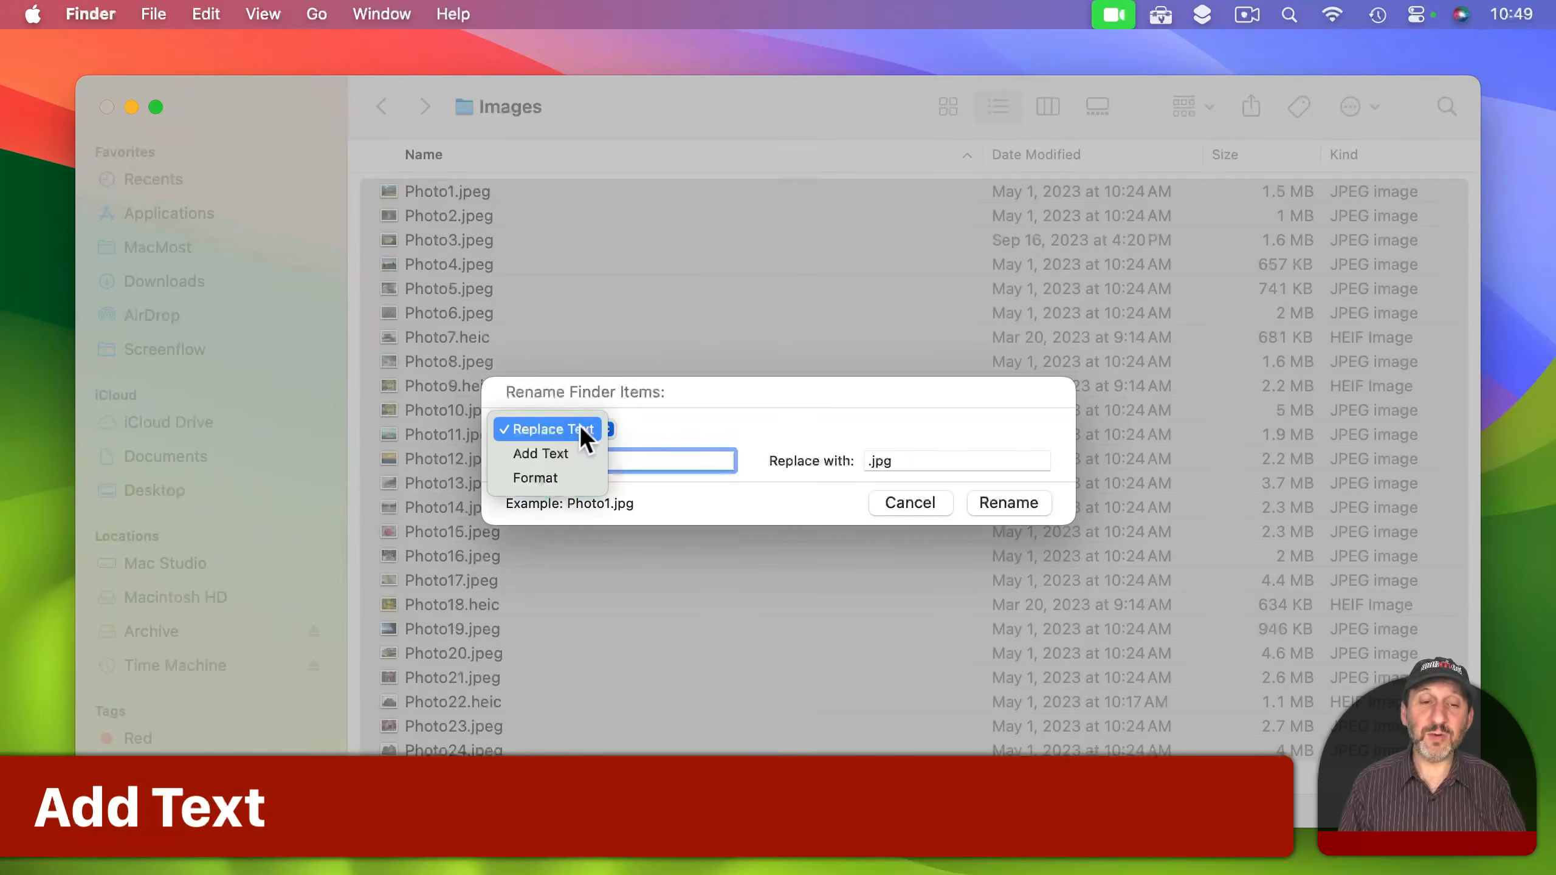
click(578, 454)
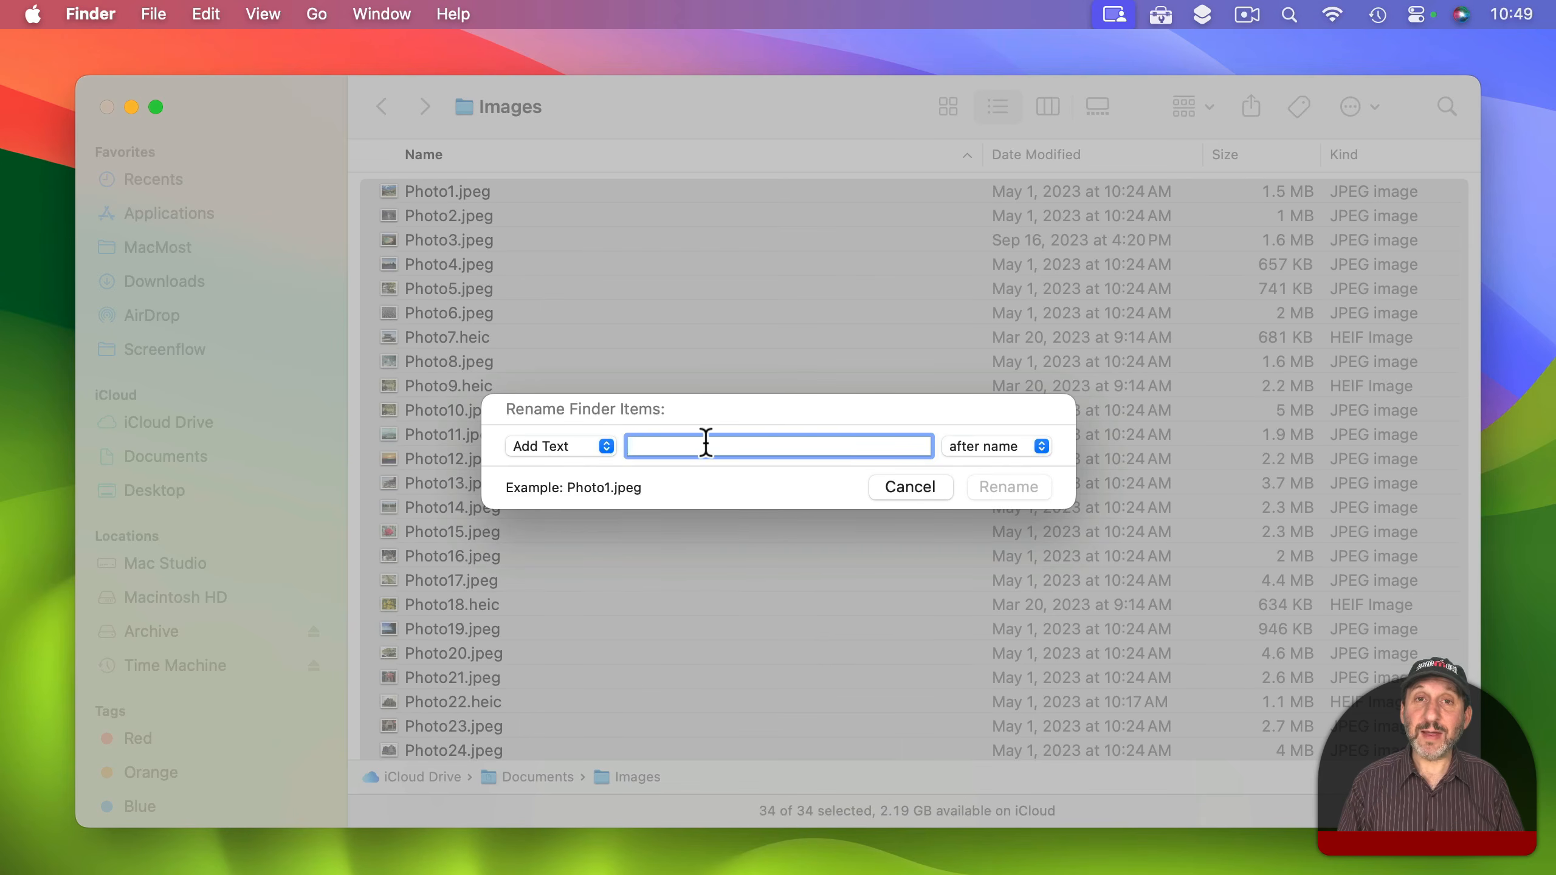
text(My)
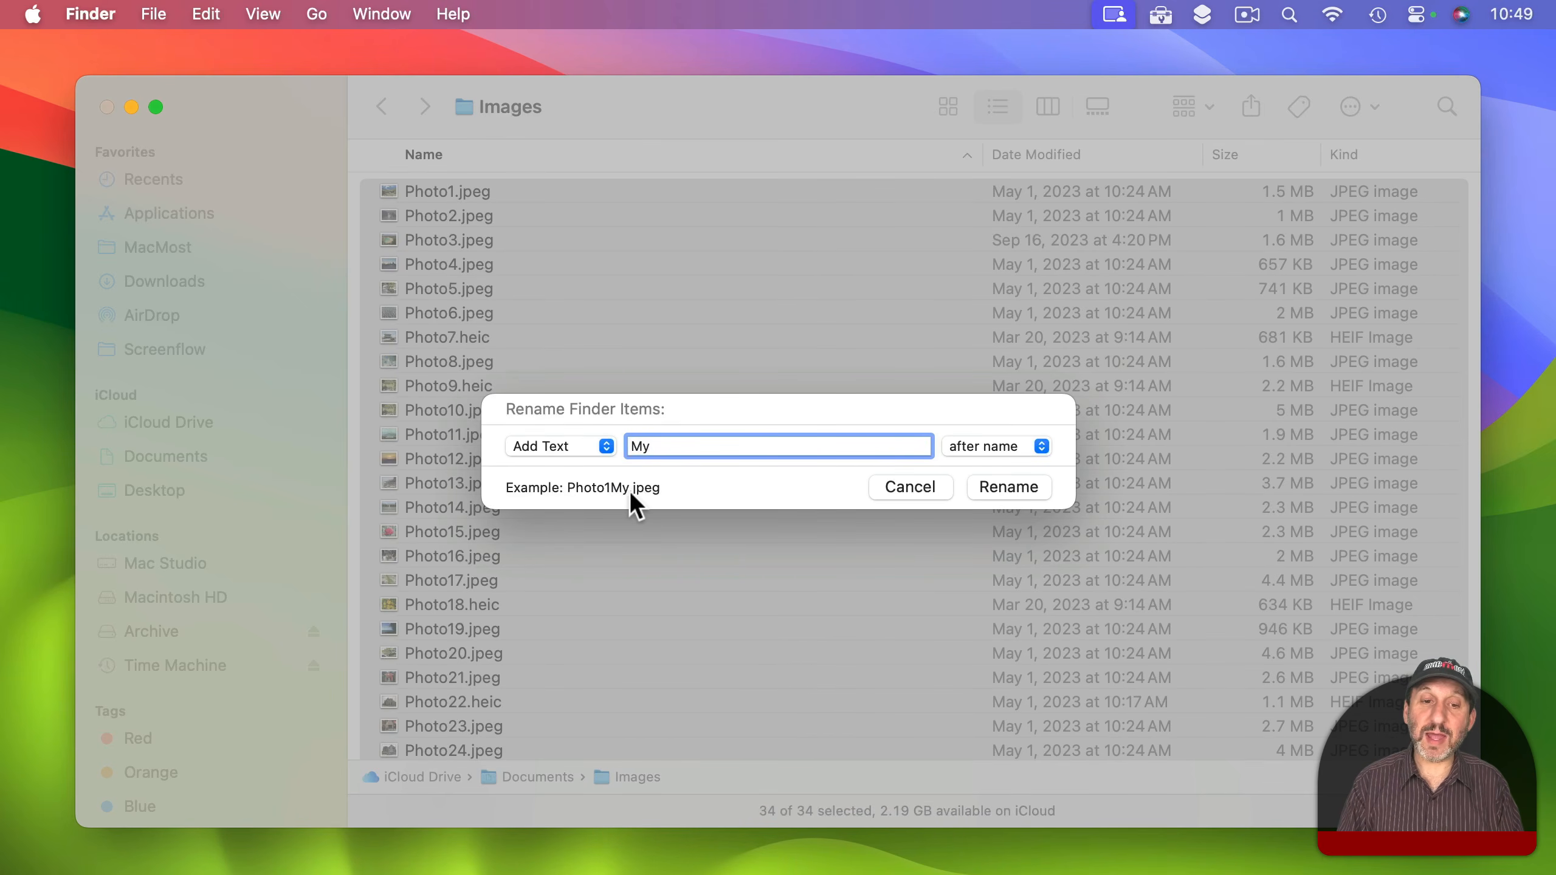
click(989, 446)
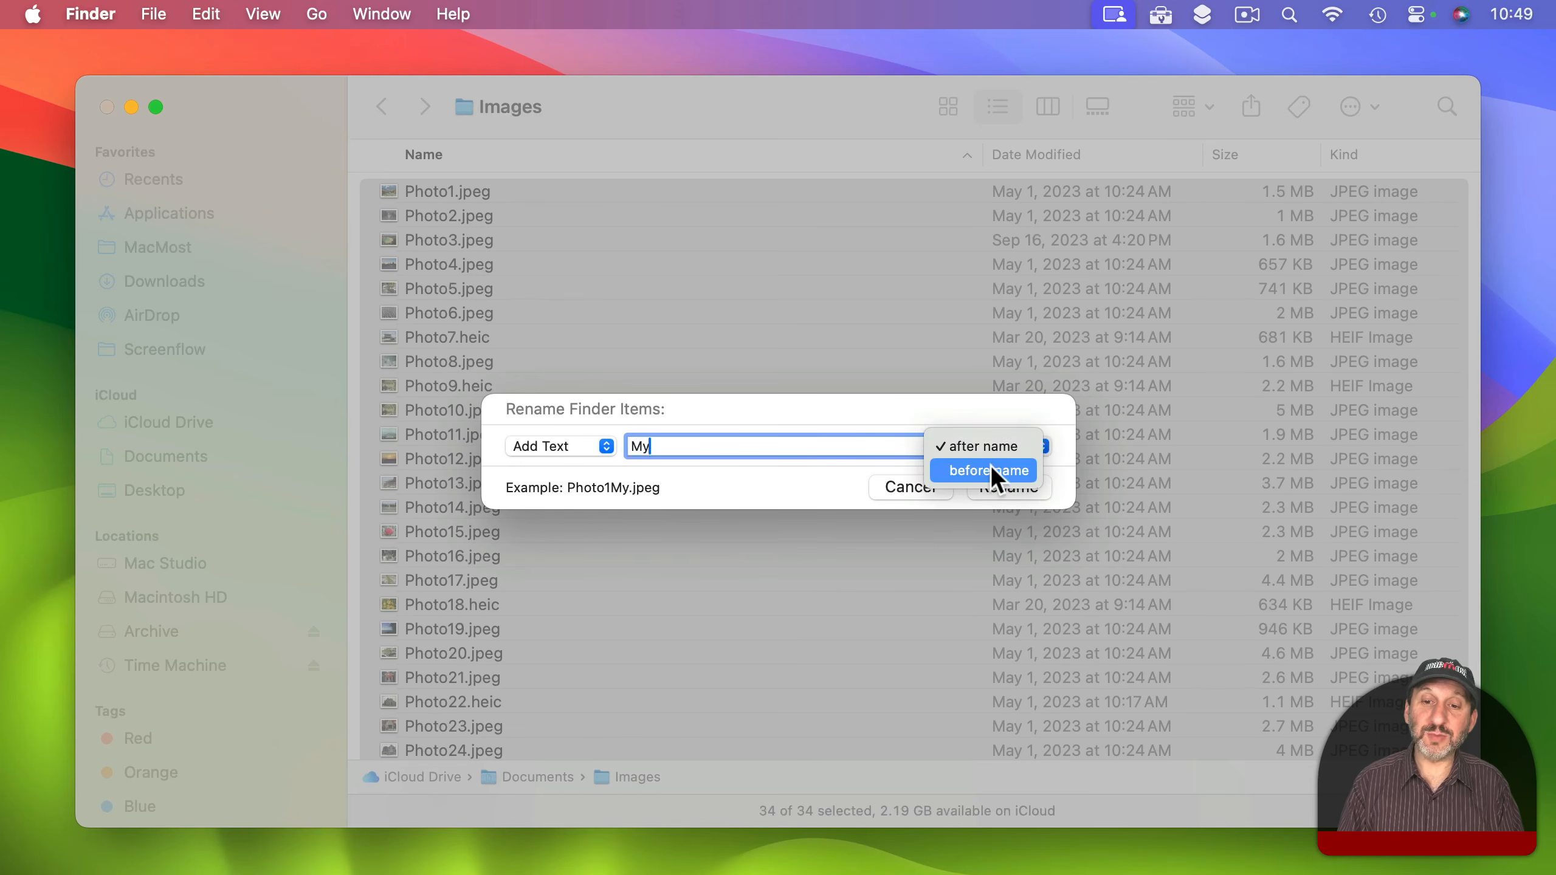
click(989, 465)
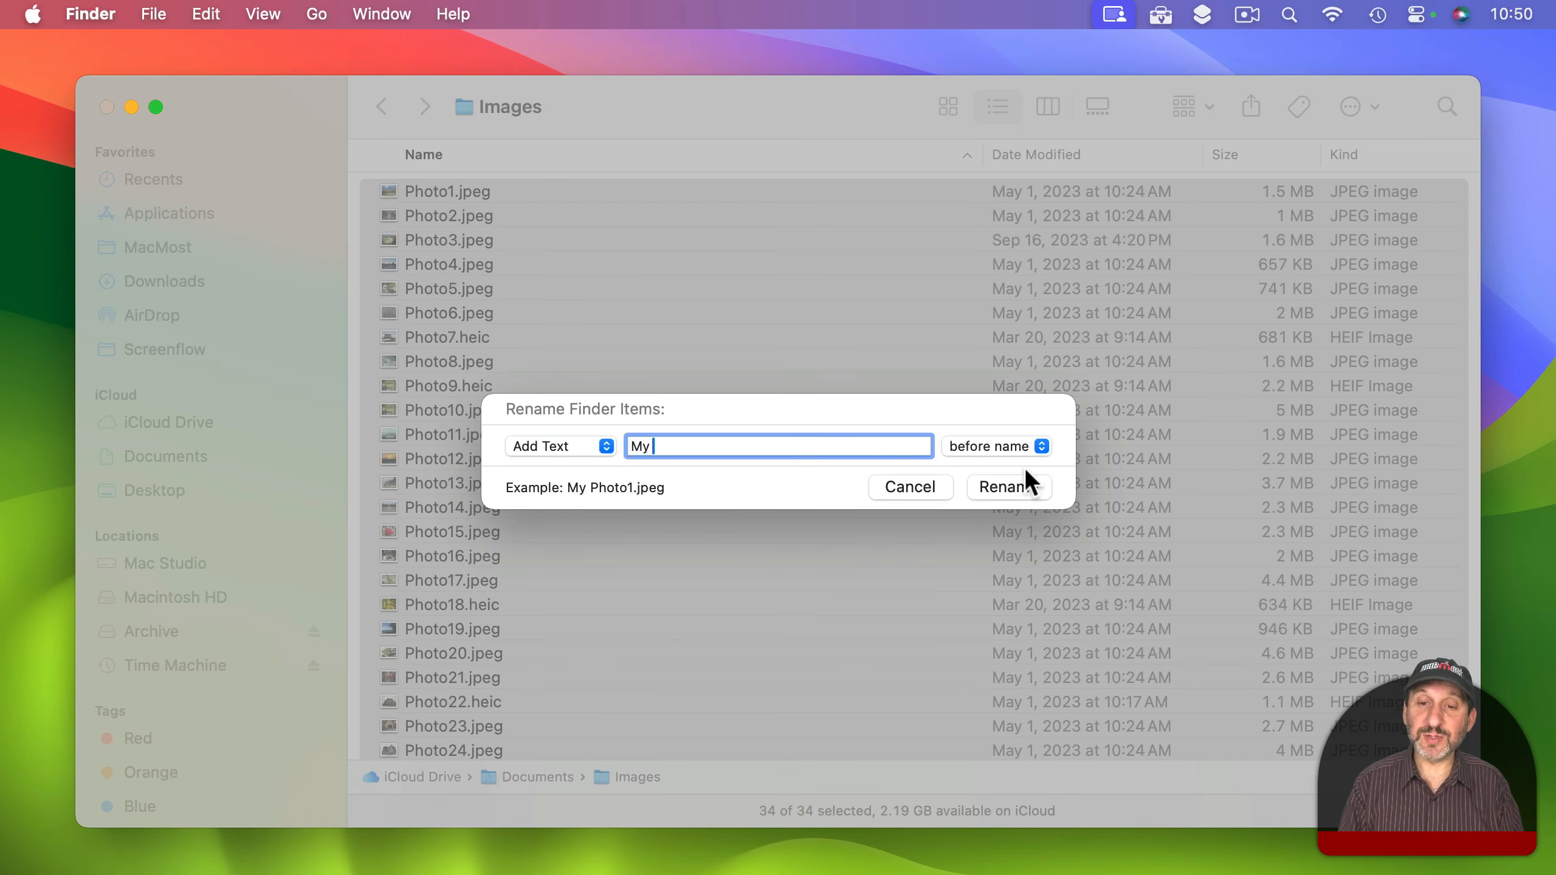
click(1007, 487)
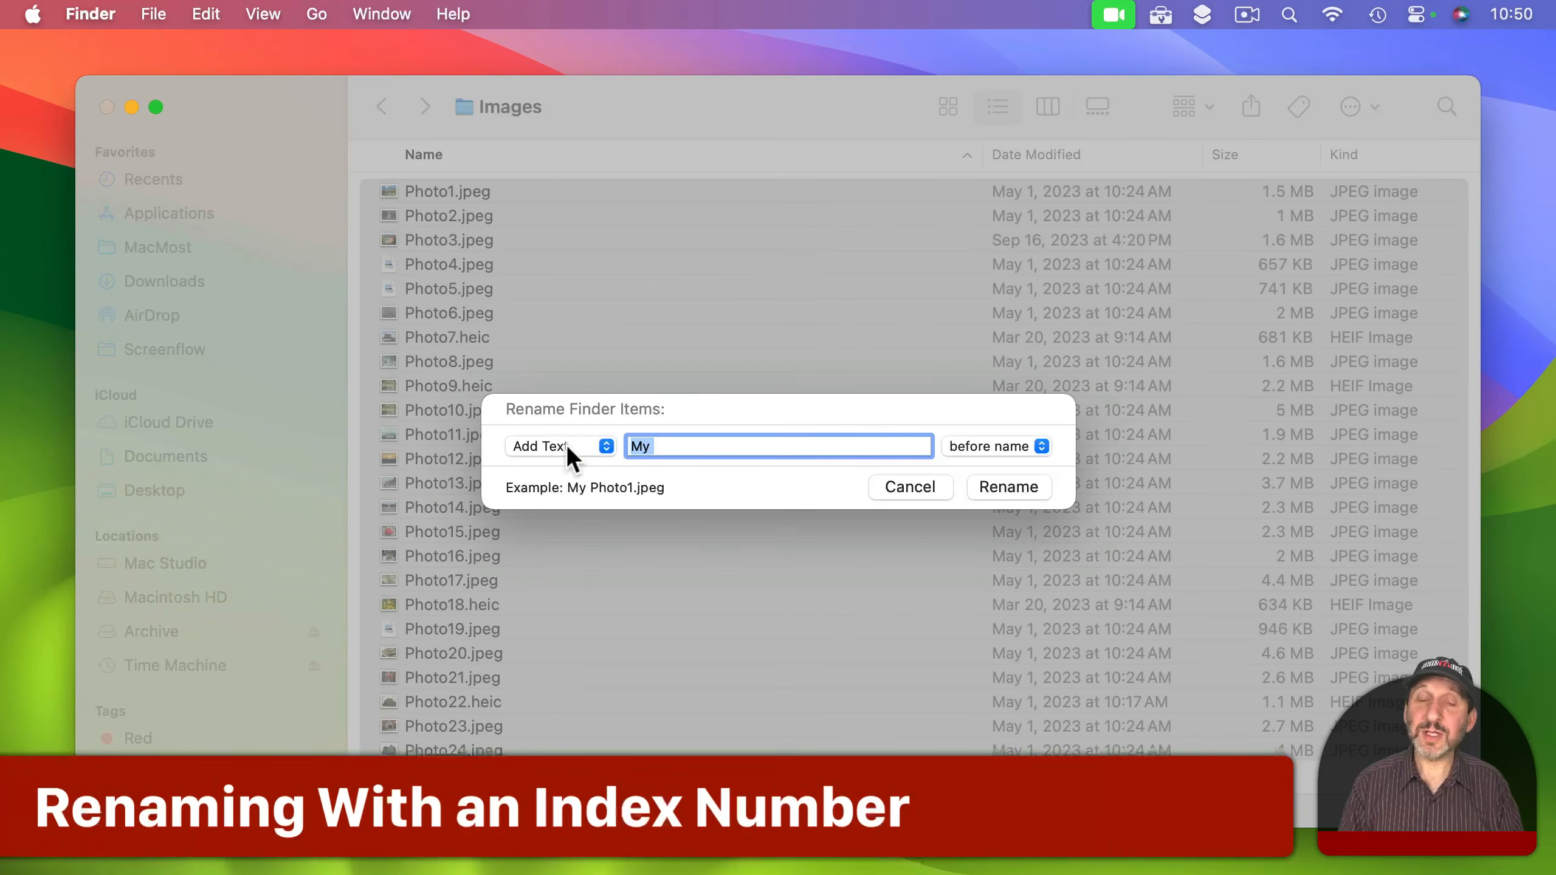
Switch the batch rename to Format, using Name and Index with "File" as the custom format.
click(567, 443)
click(566, 468)
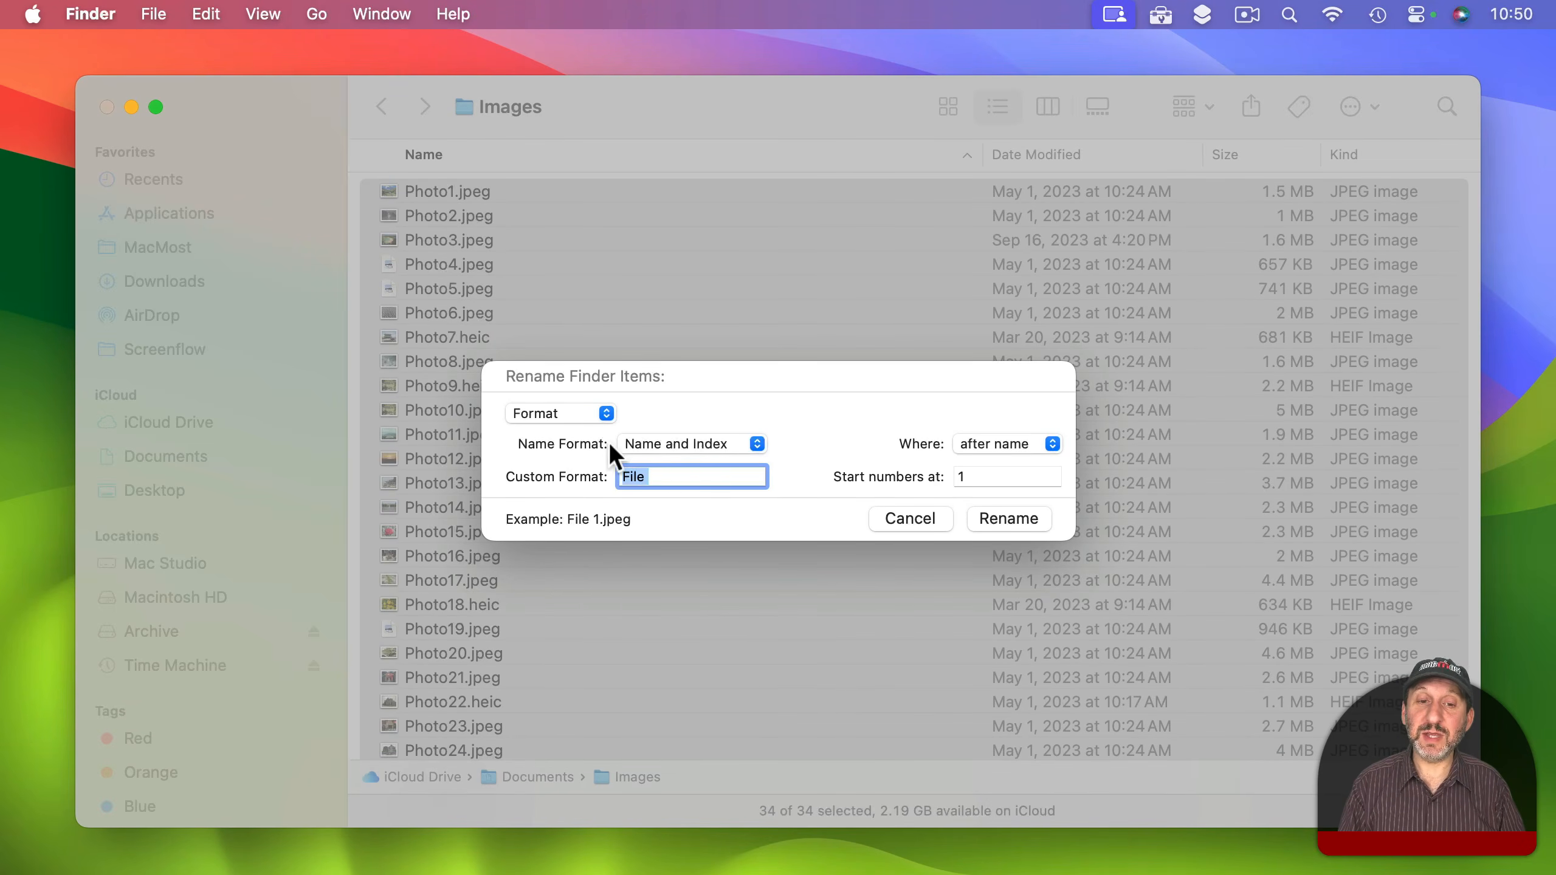
click(693, 441)
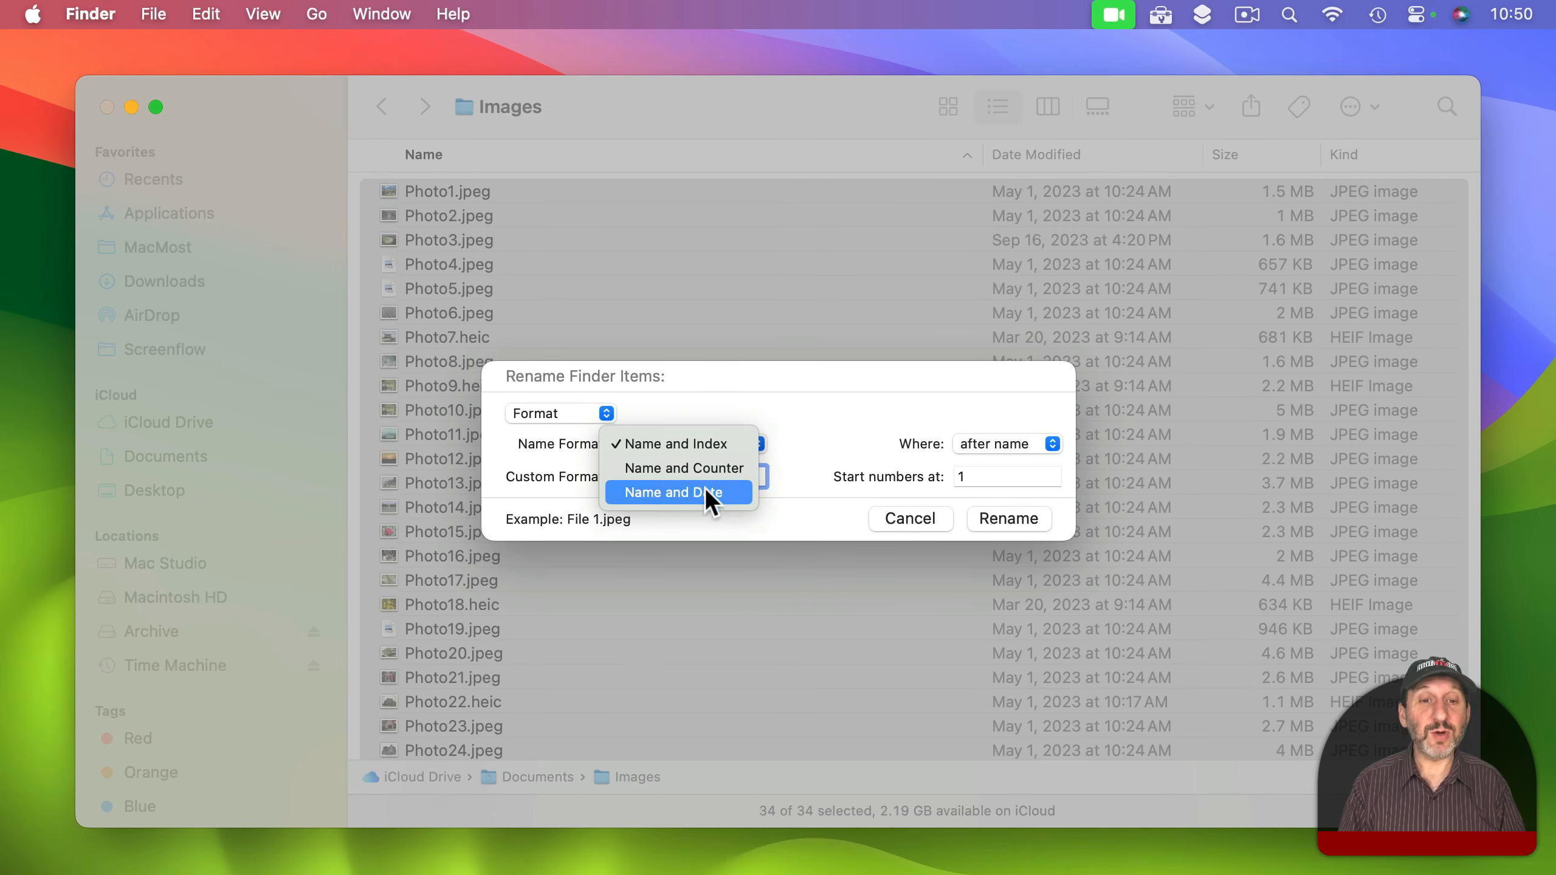
click(684, 446)
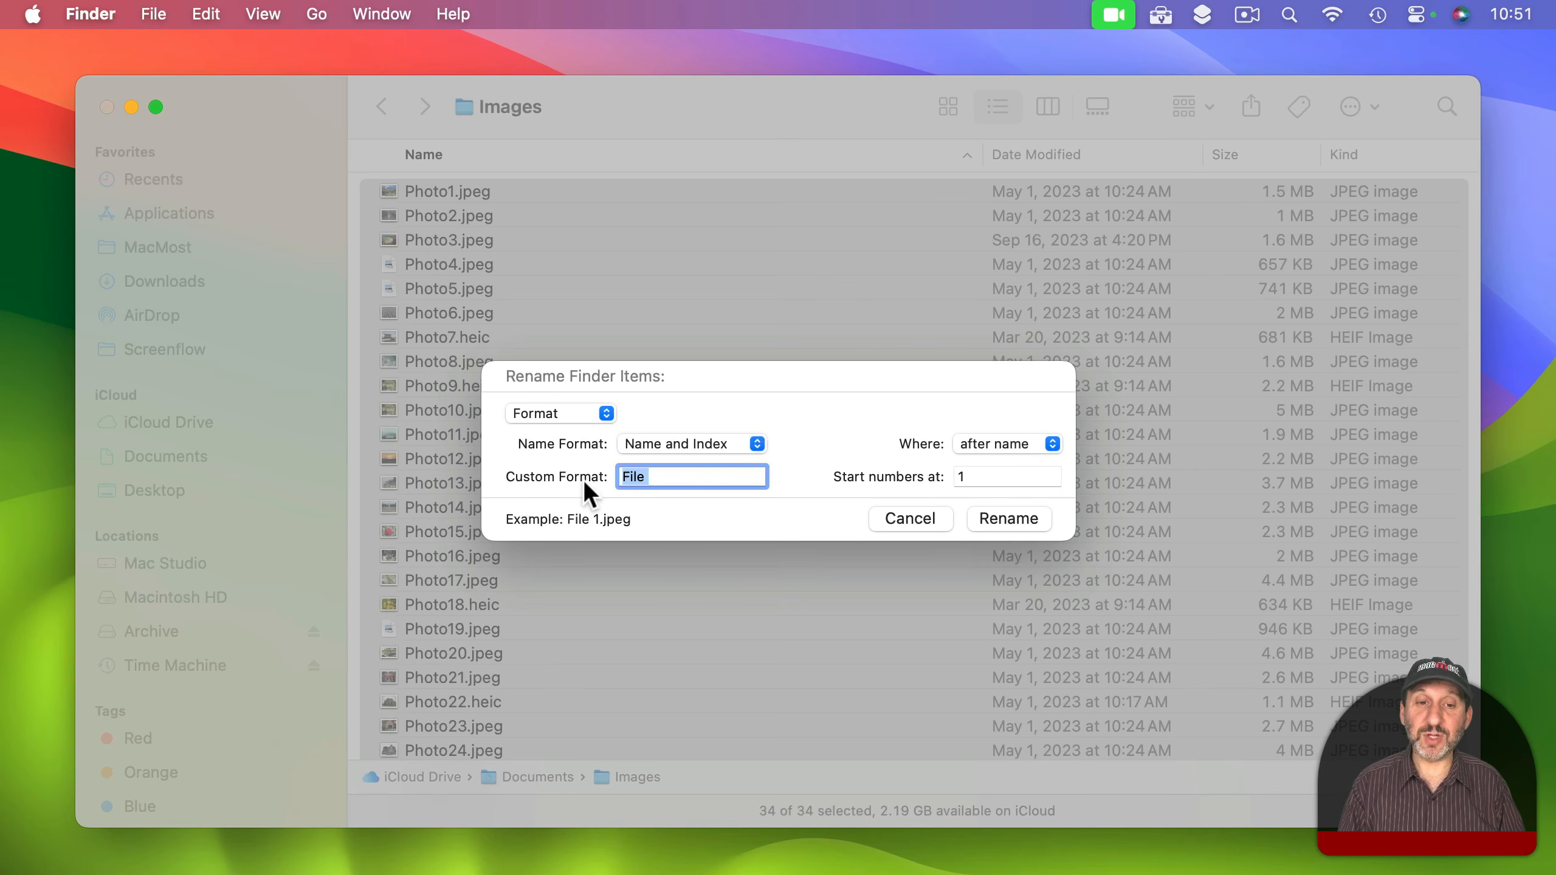
click(652, 483)
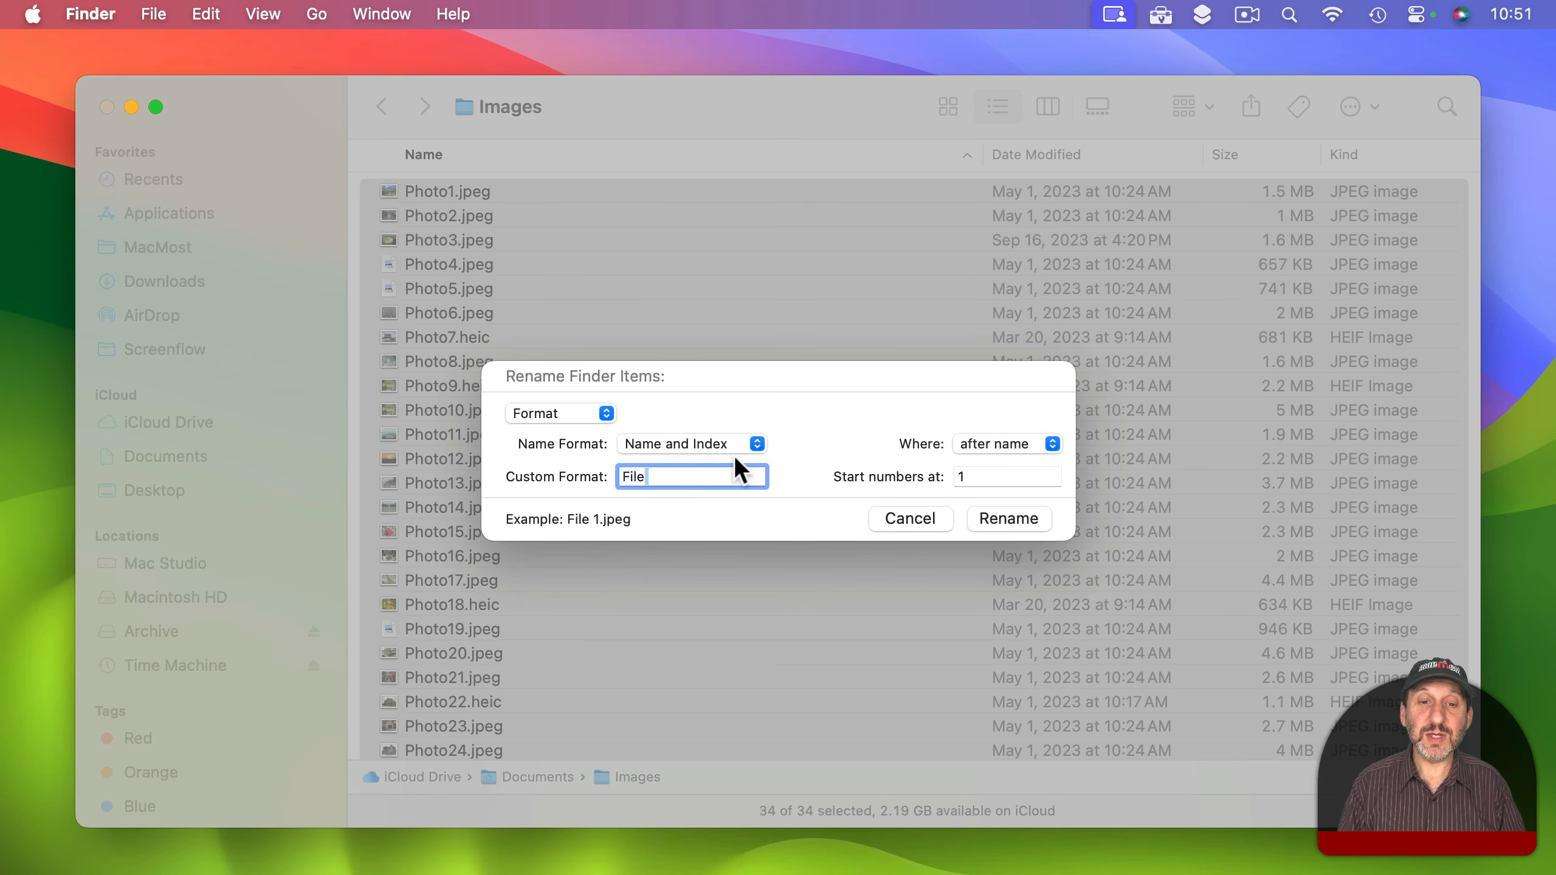
Try placing the index before the name, and set it back to after the name.
click(1024, 446)
click(1020, 462)
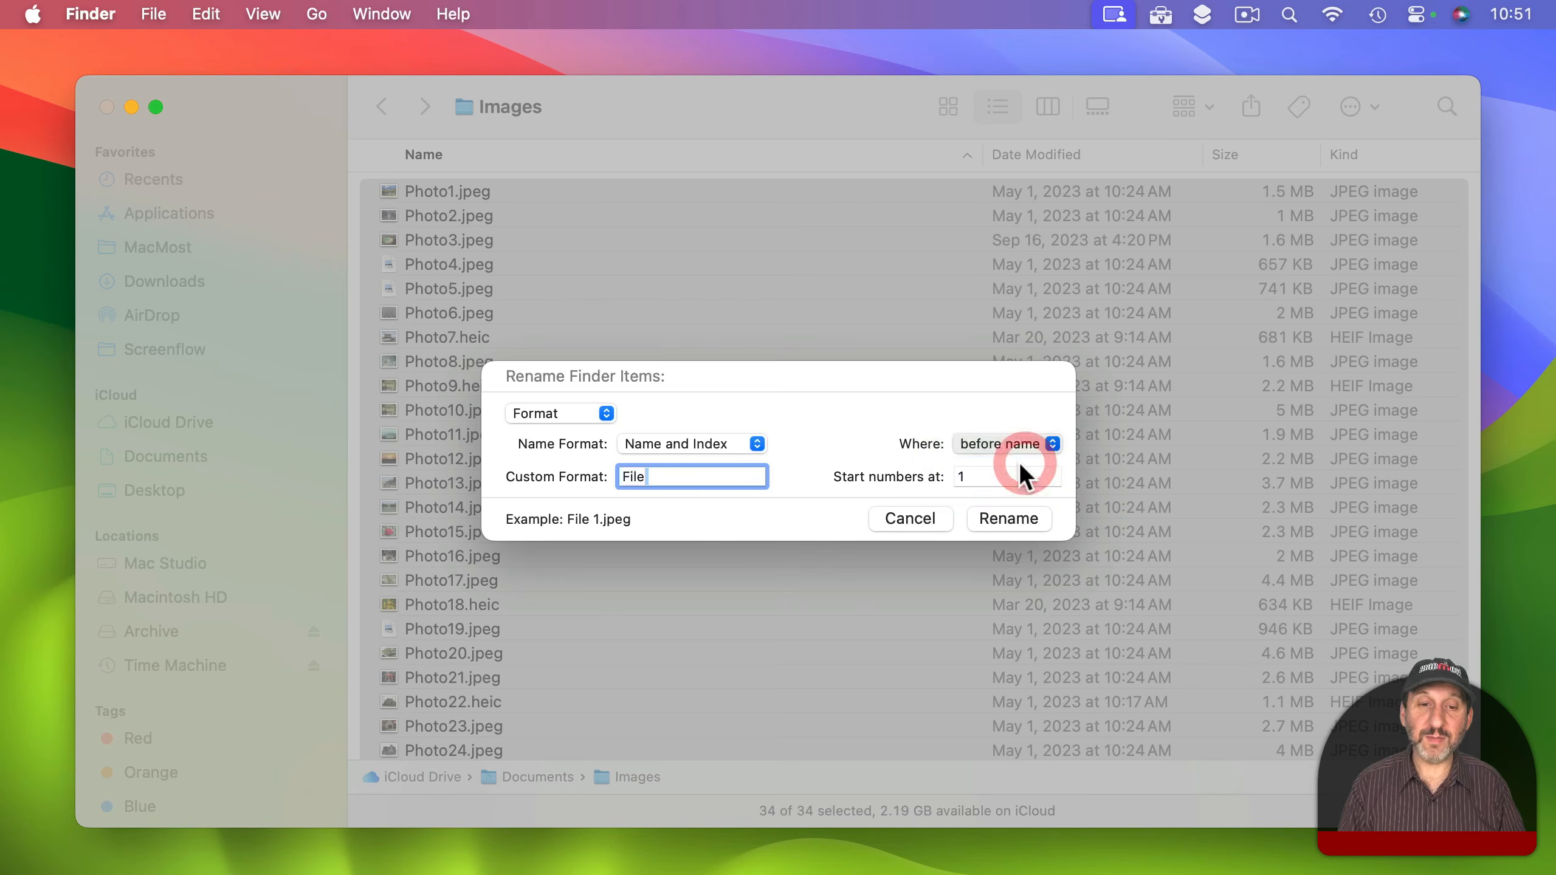
click(999, 446)
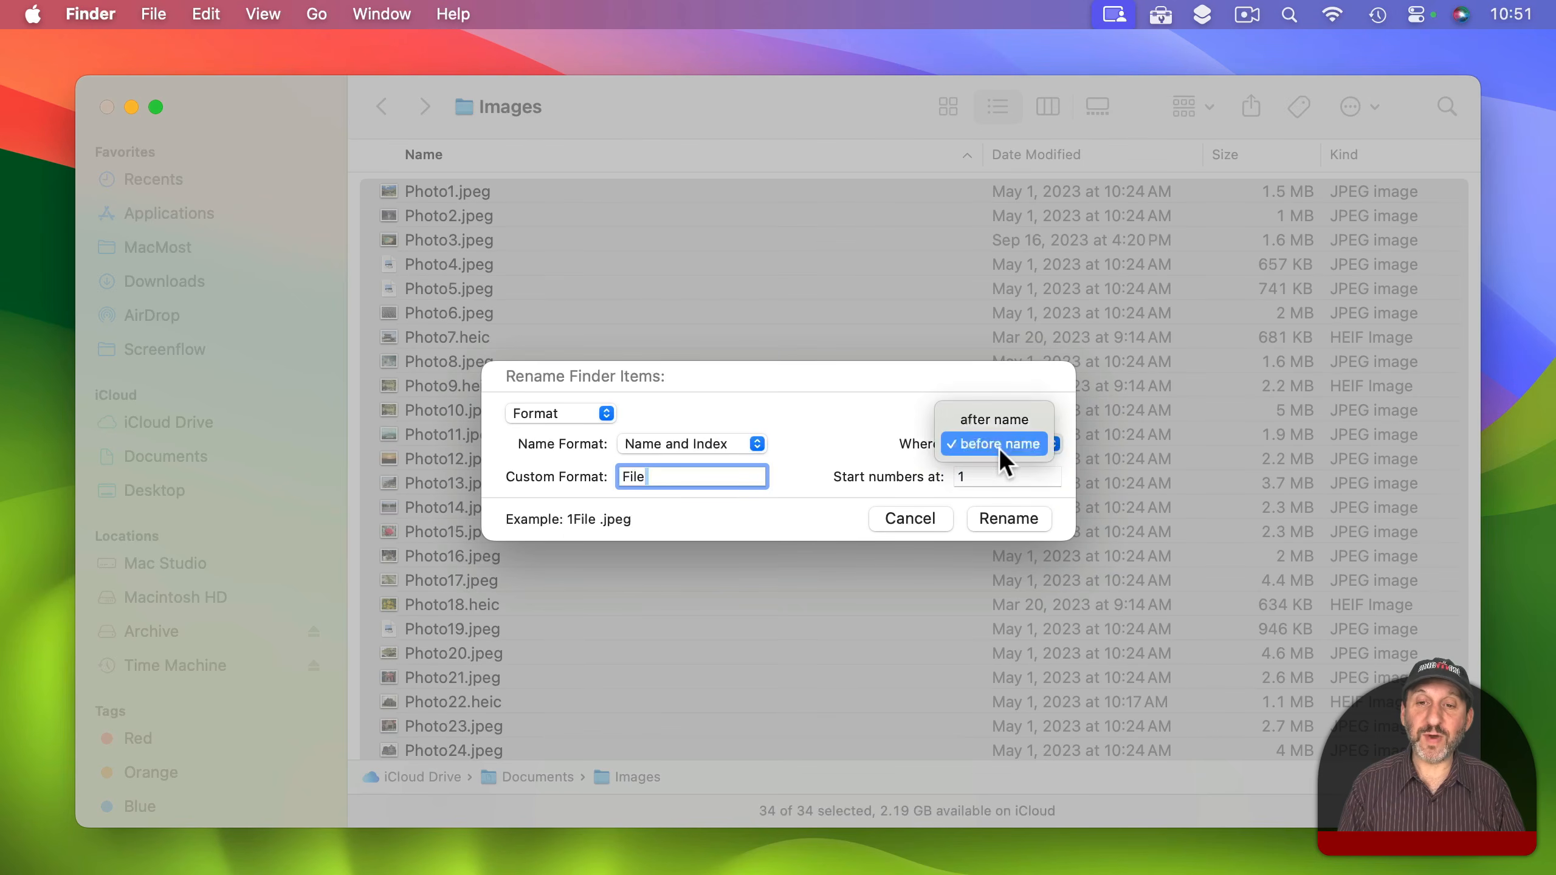
click(1000, 422)
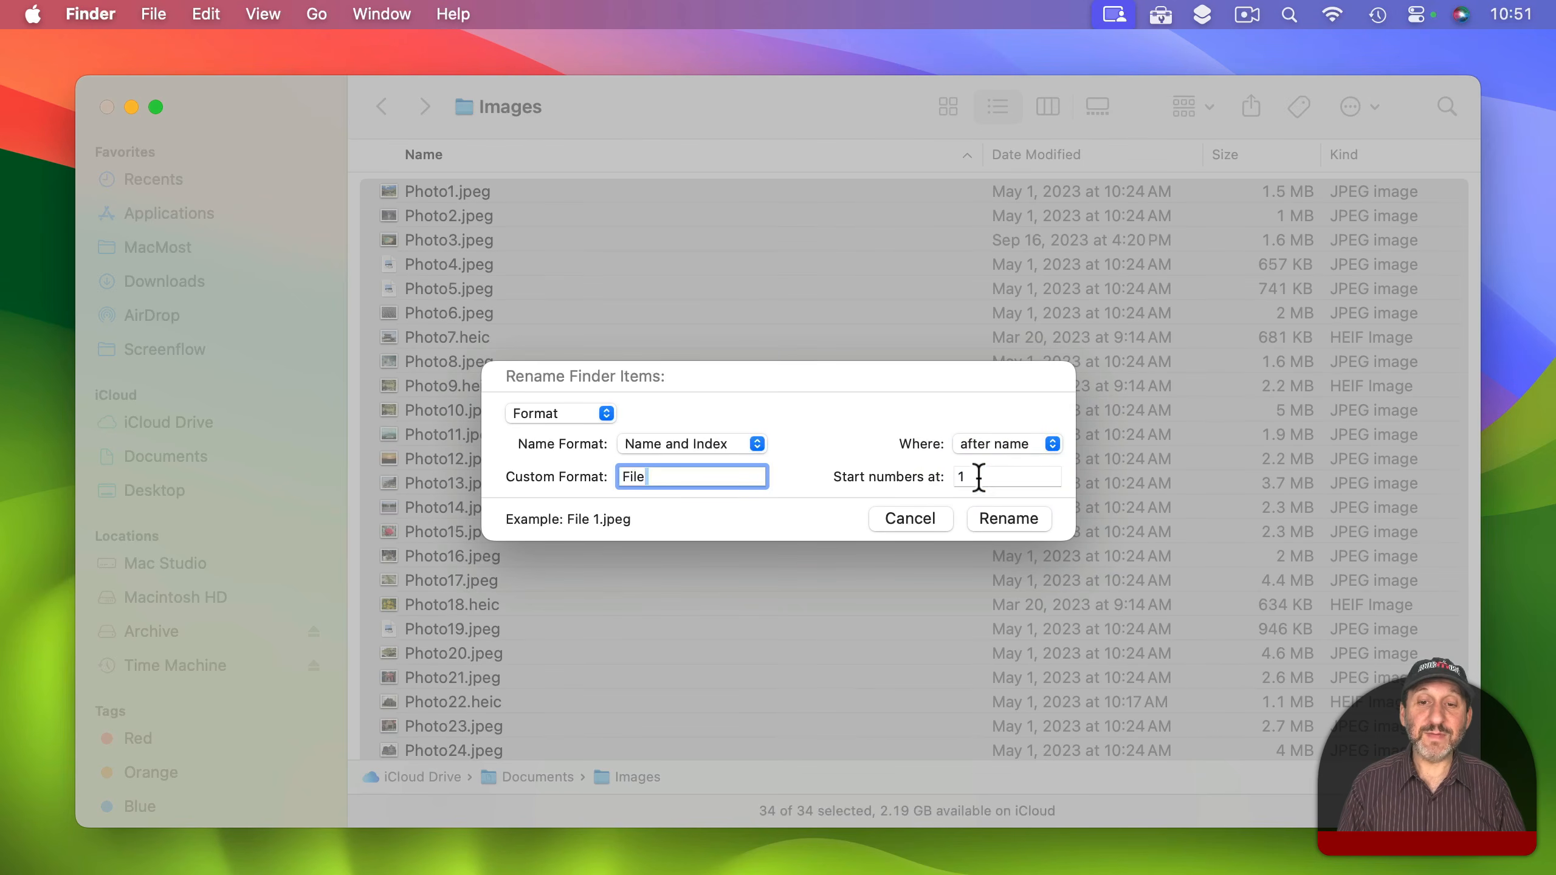
Start the index numbers at 101 and rename the selected images with the "File" format.
click(952, 477)
text(100)
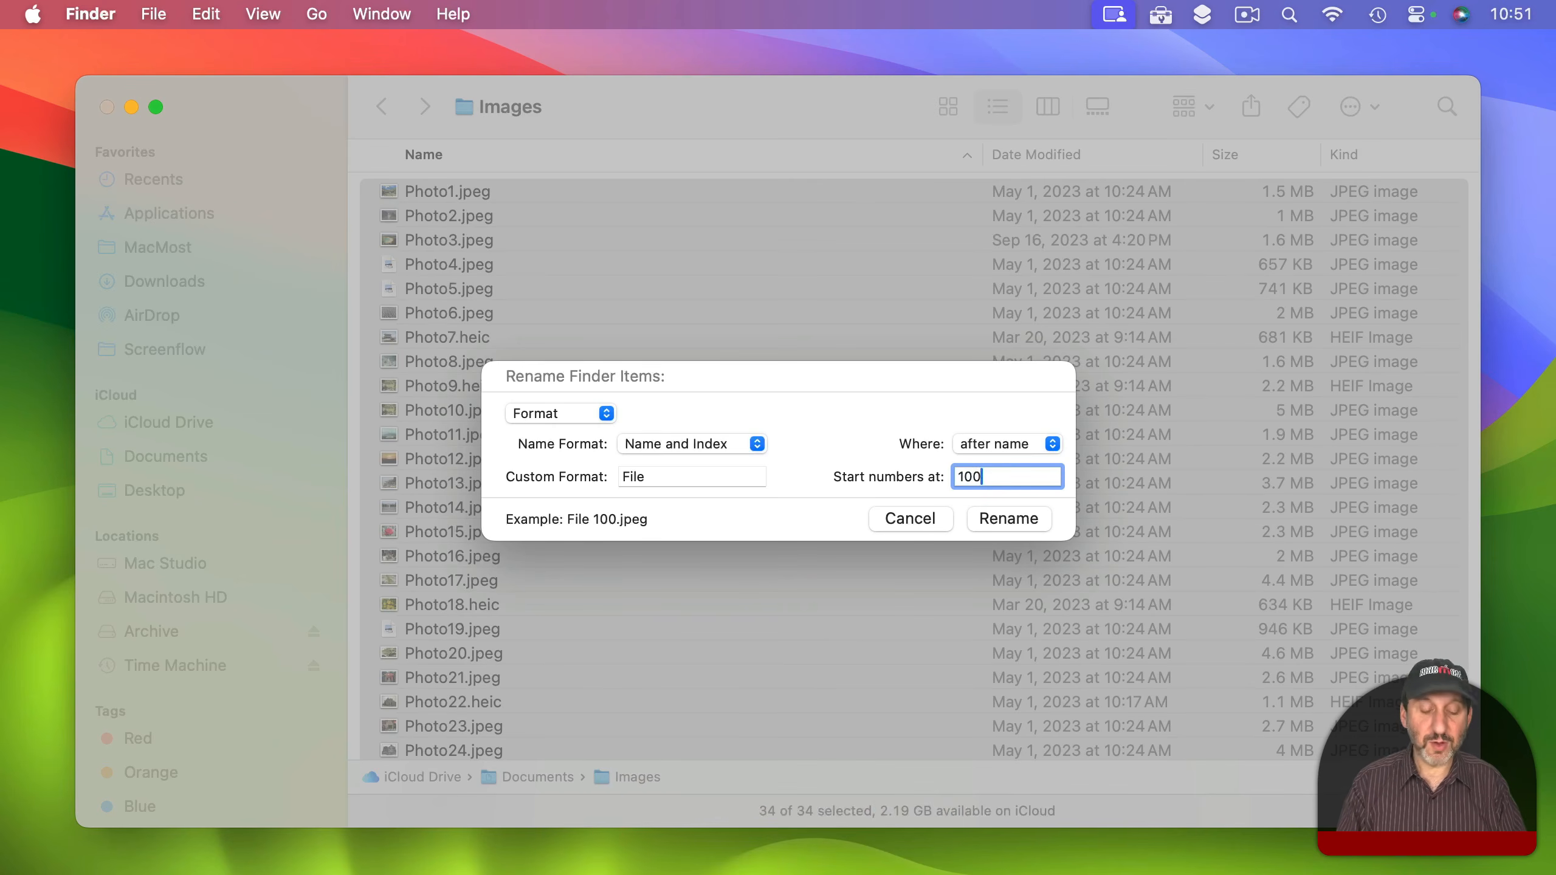
key(BackSpace)
text(1)
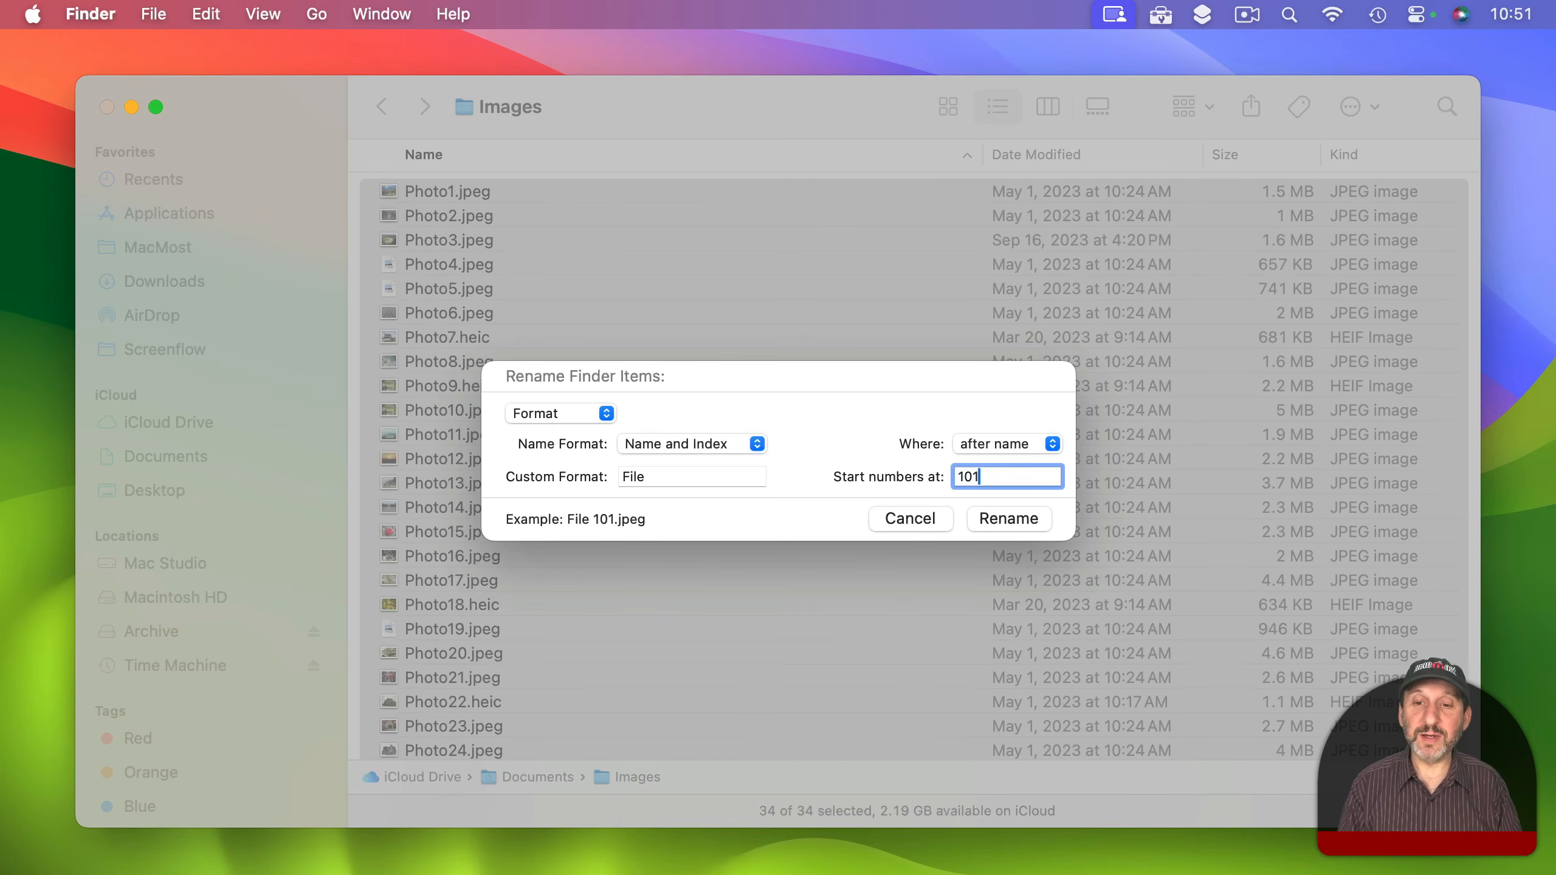
click(1008, 515)
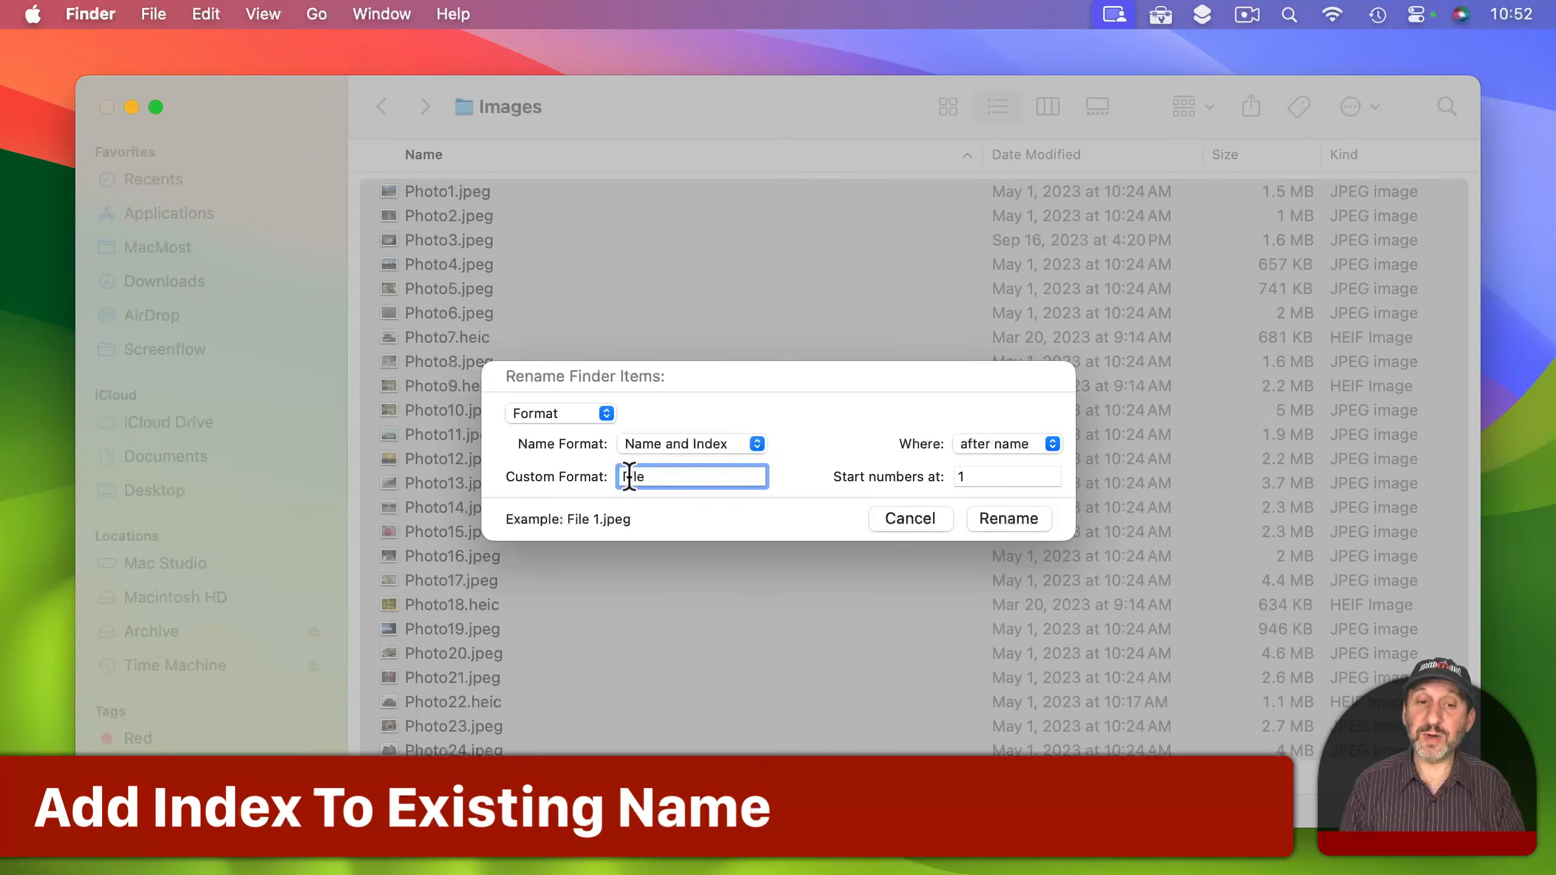
Try "Picture " as the custom format, and rename the selected images with Name and Index using an empty custom format instead.
double_click(629, 476)
text(Picture)
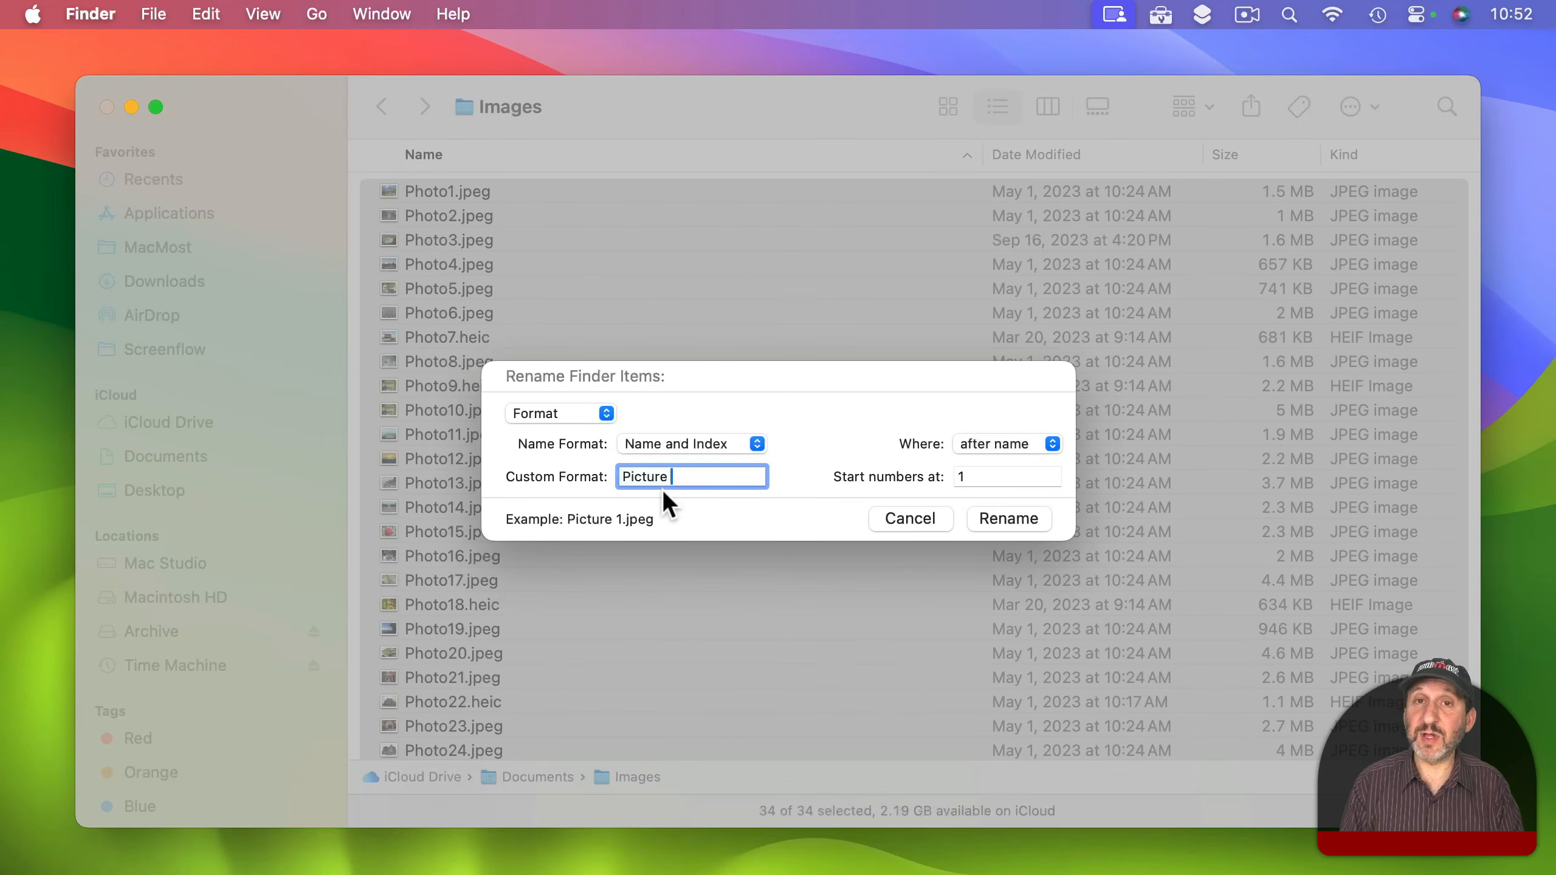
drag(677, 478, 552, 475)
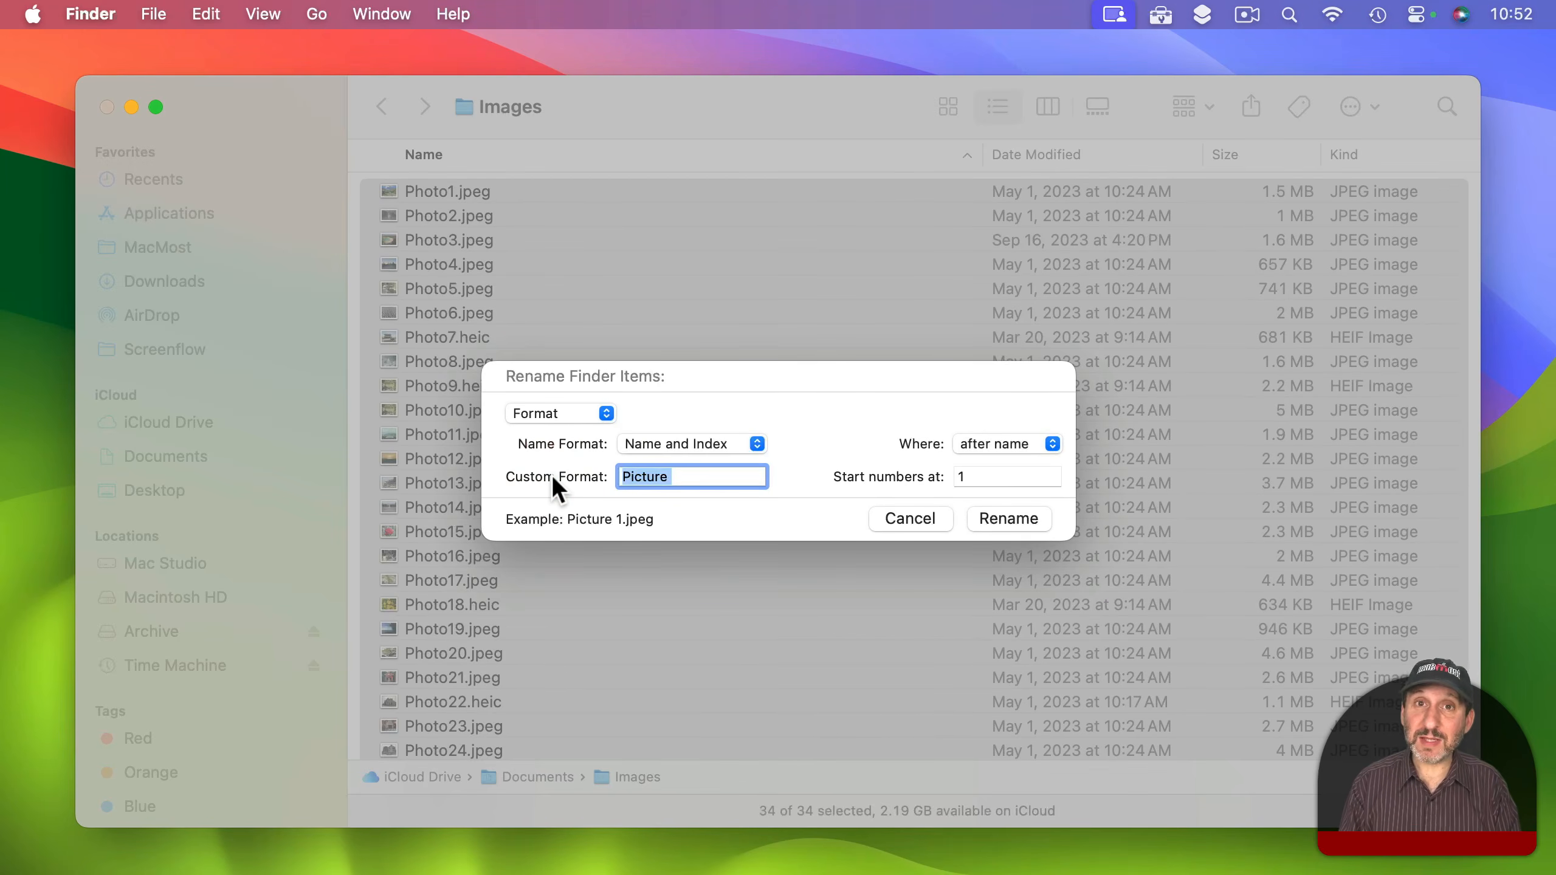
key(BackSpace)
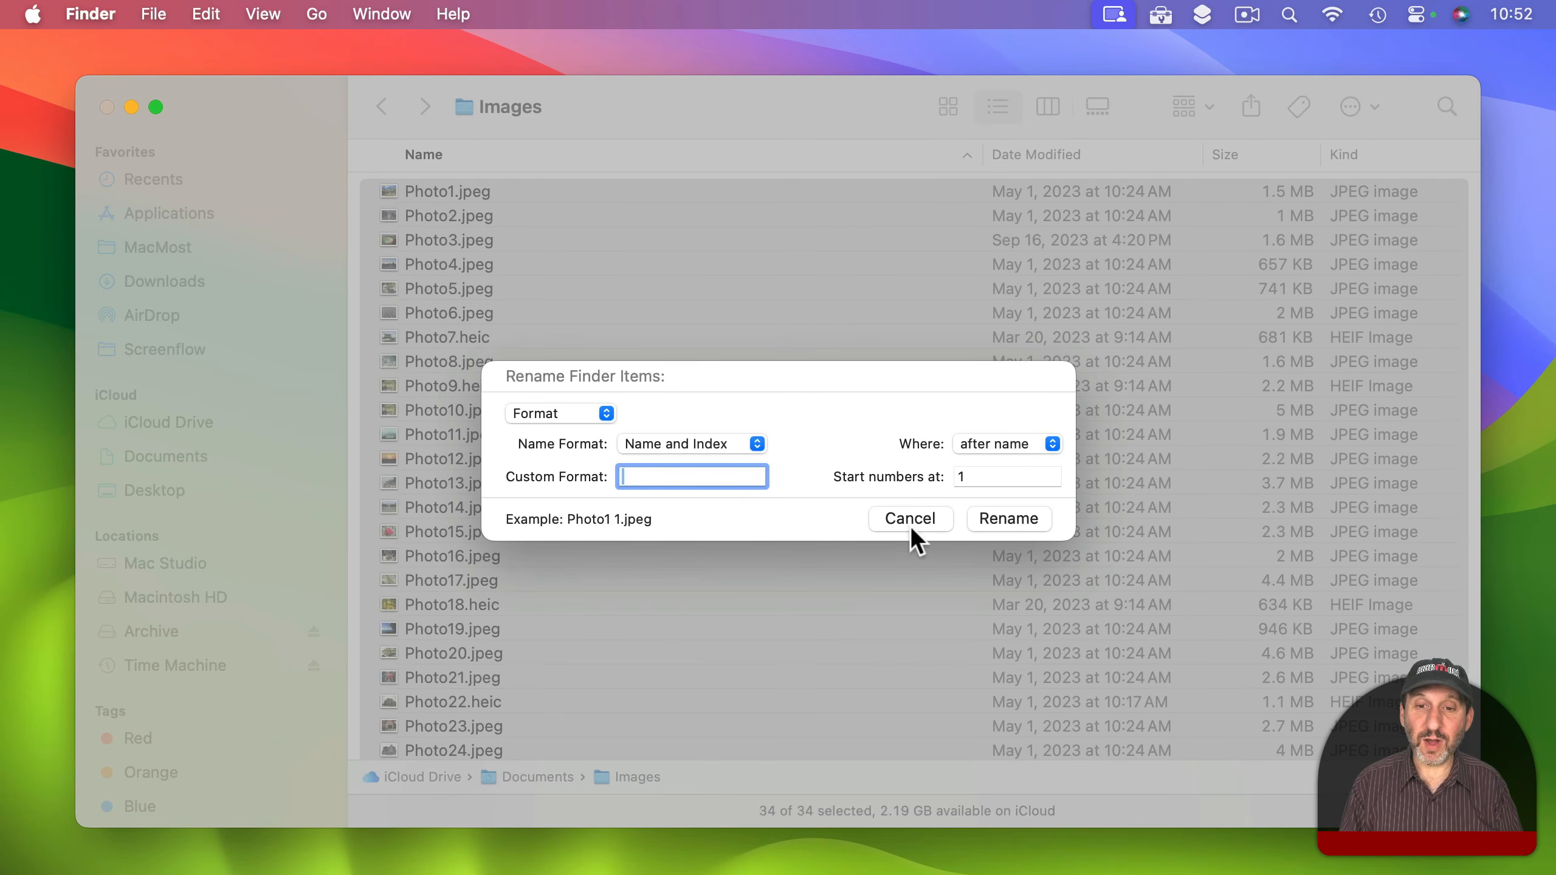
click(999, 520)
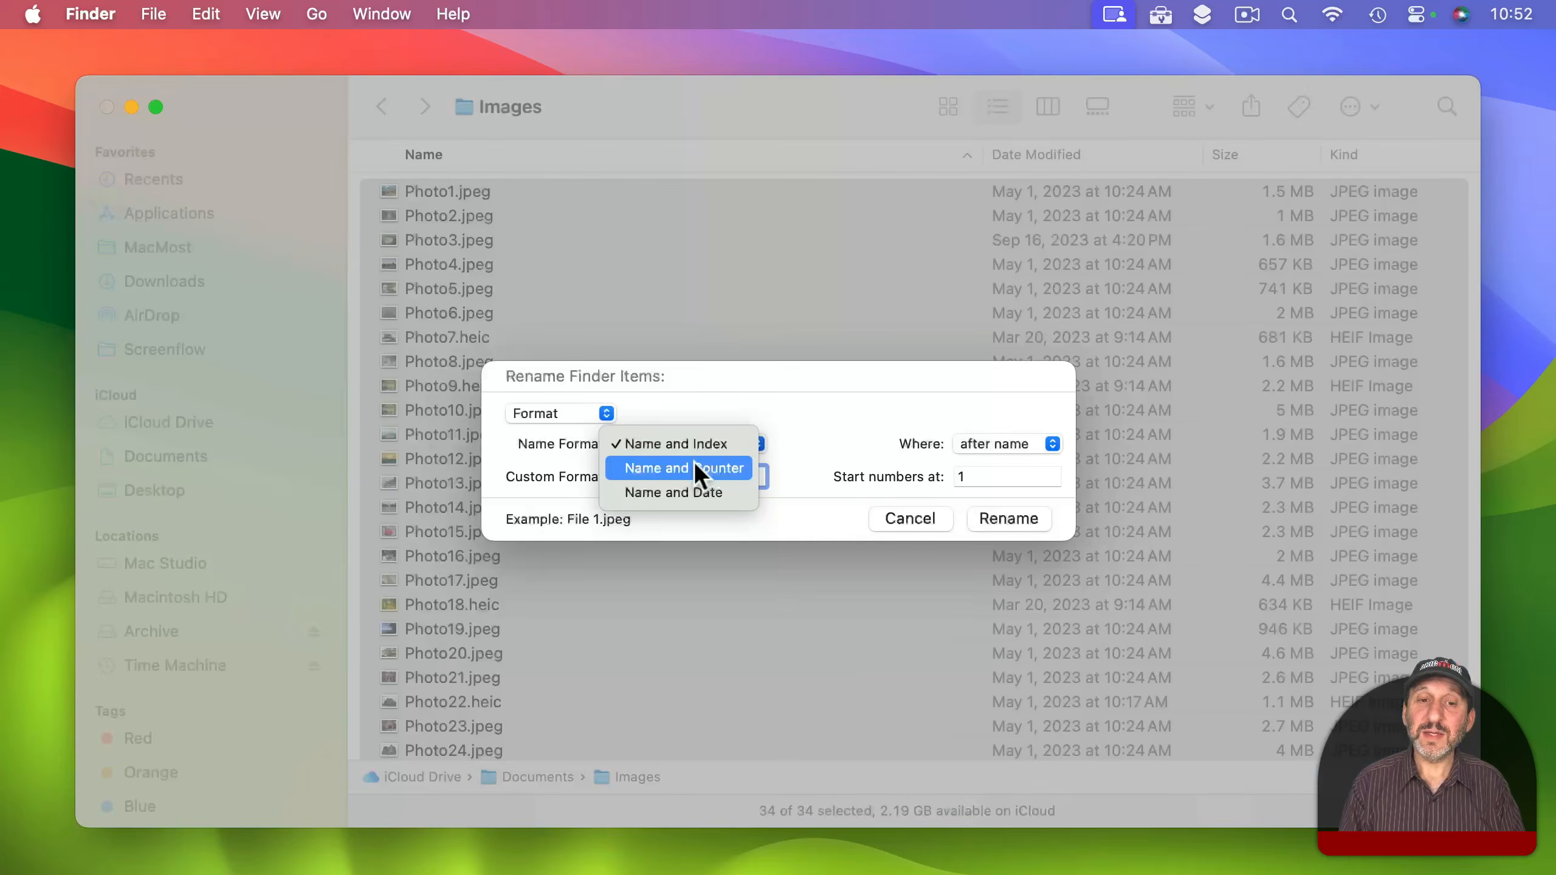
Set the name format to Name and Counter with "Picture " as the custom format, and switch the name format to Name and Date.
click(693, 462)
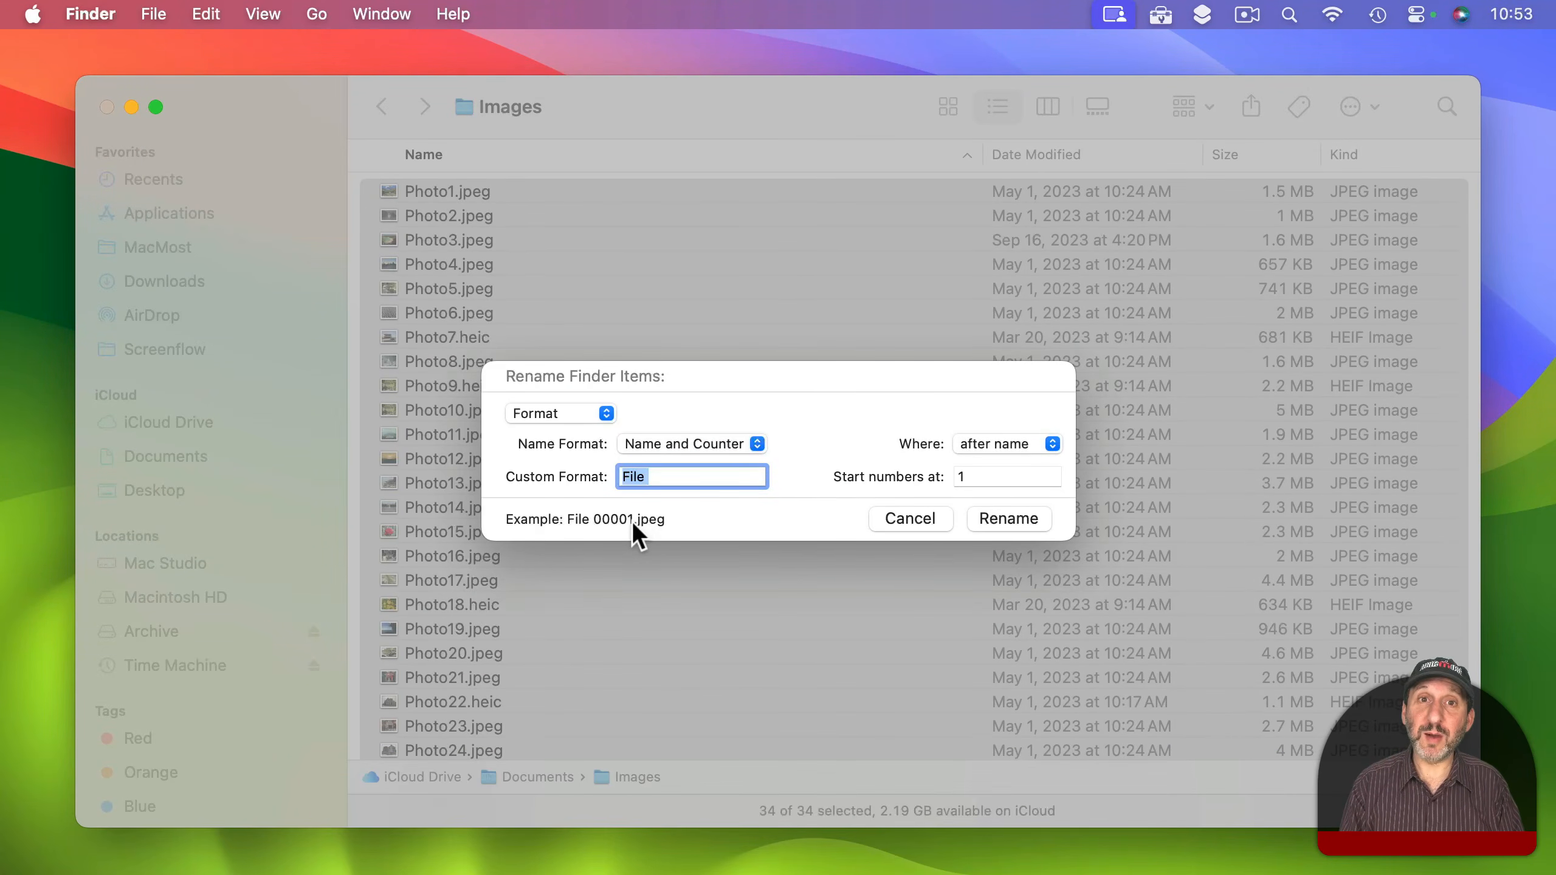
text(Picture)
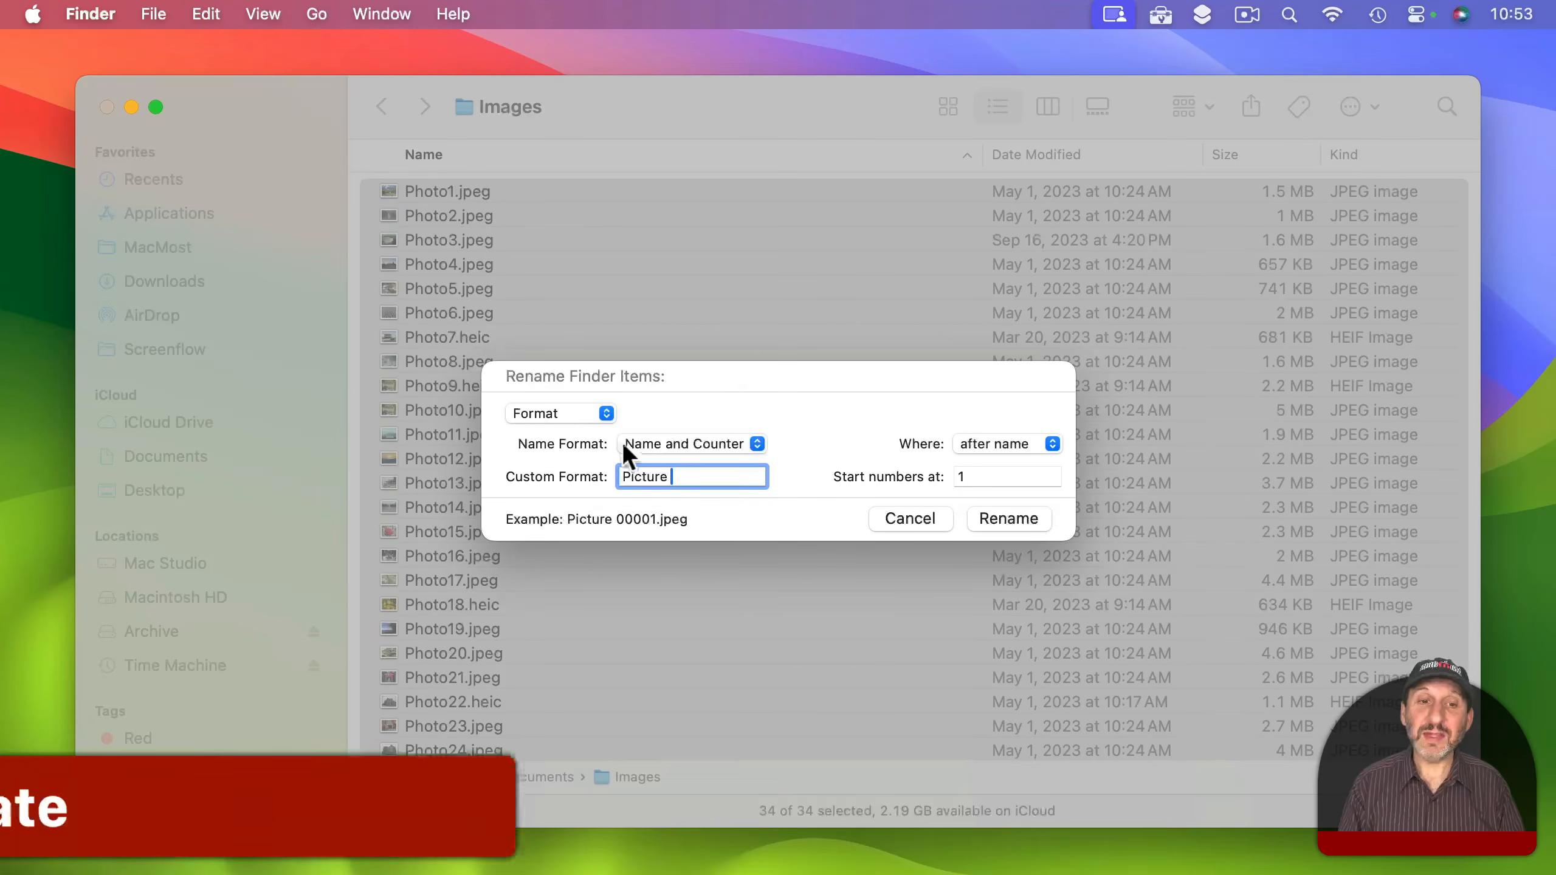
click(654, 443)
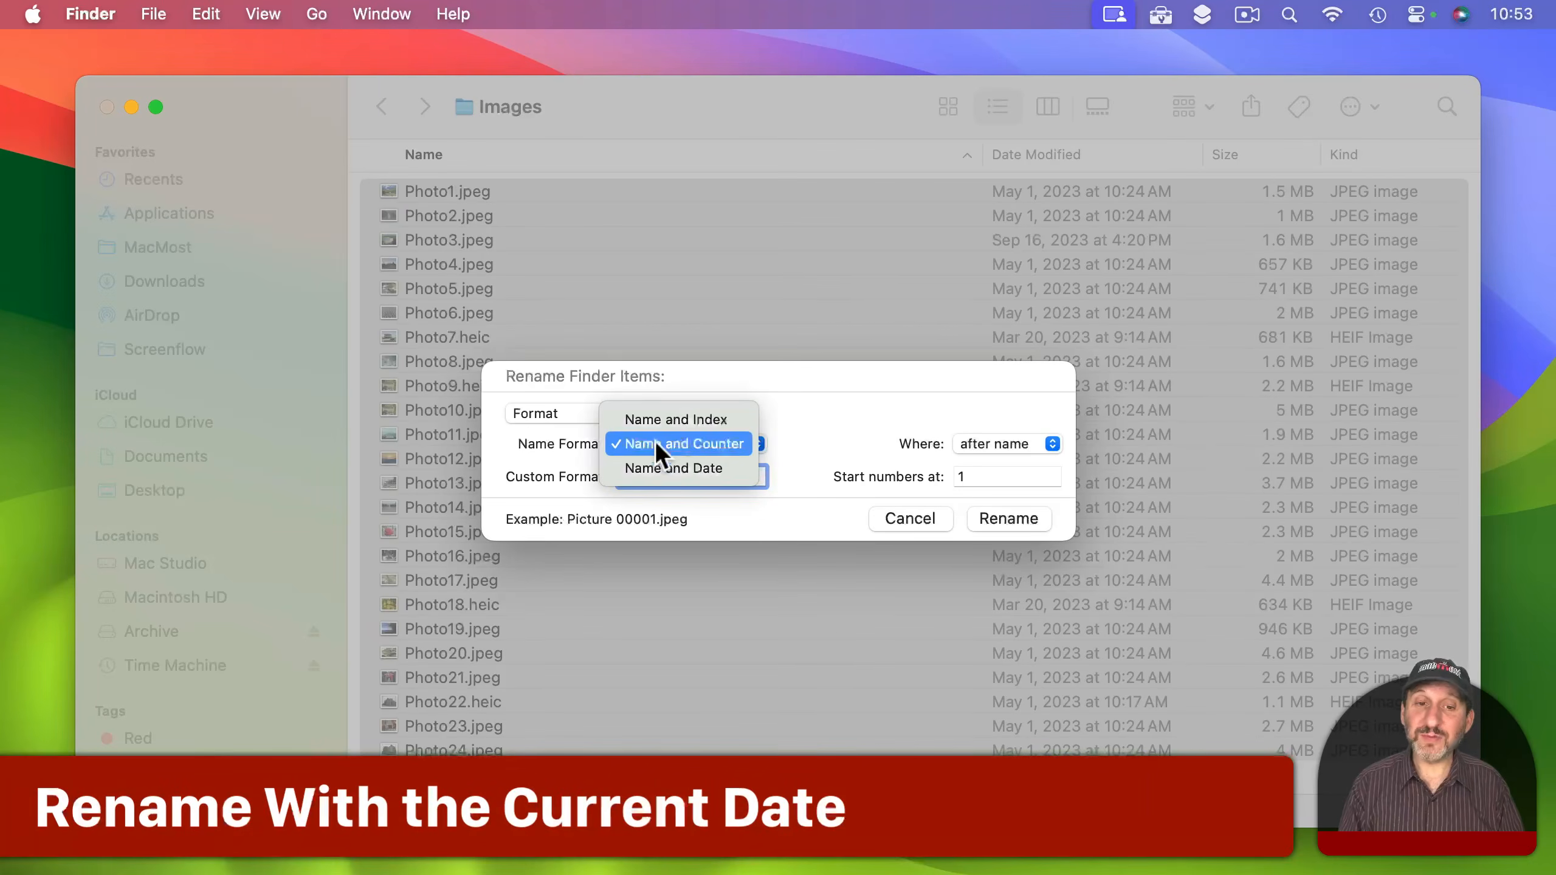
click(657, 467)
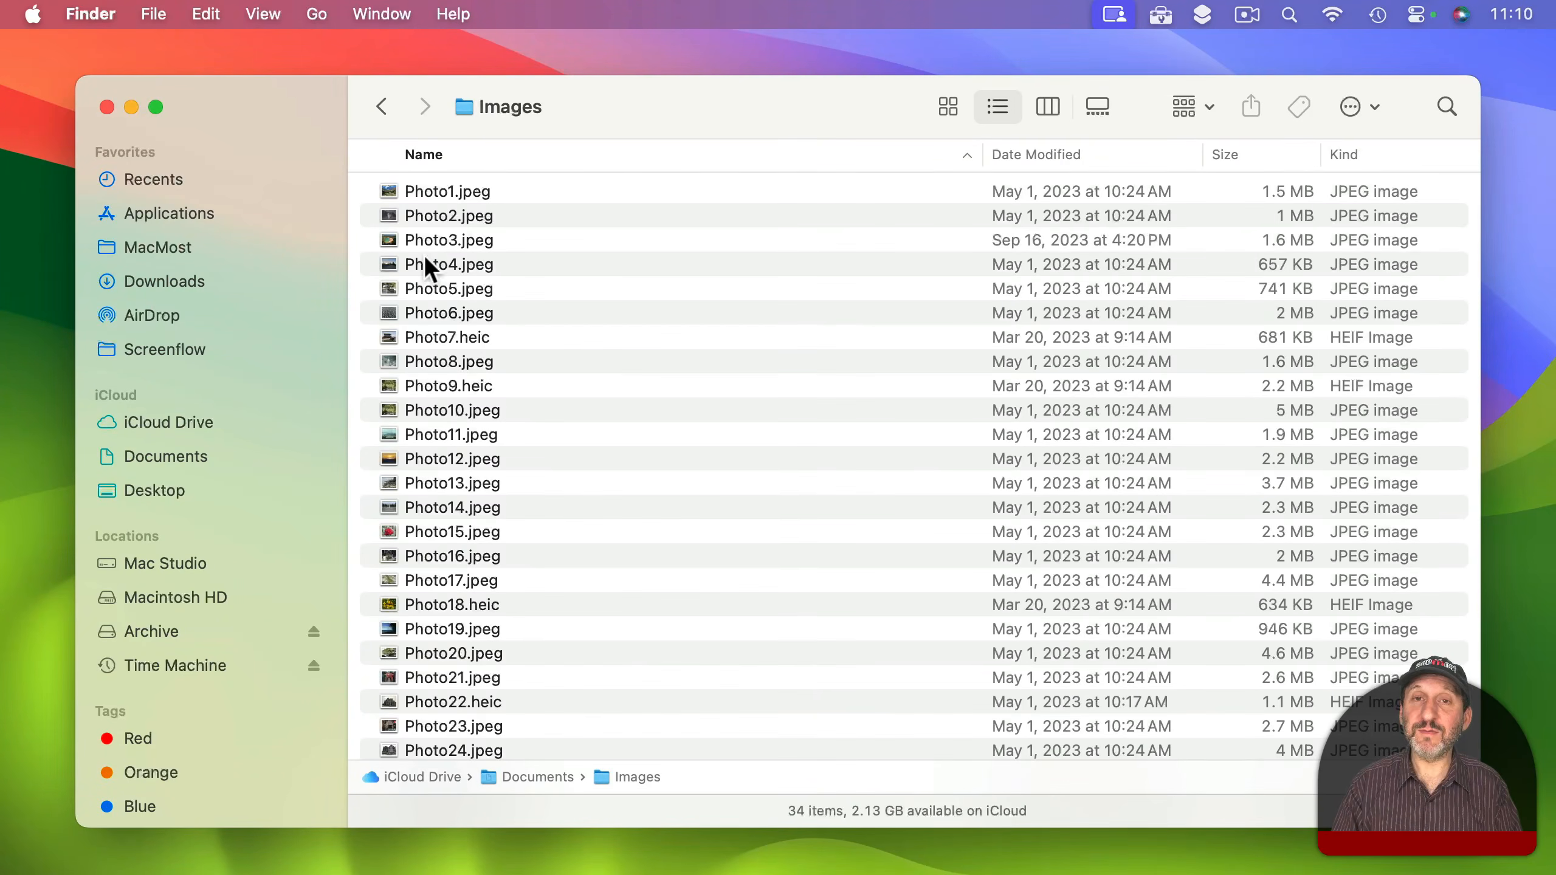
Set the Images folder's list view to the larger icon size in the view options.
click(262, 13)
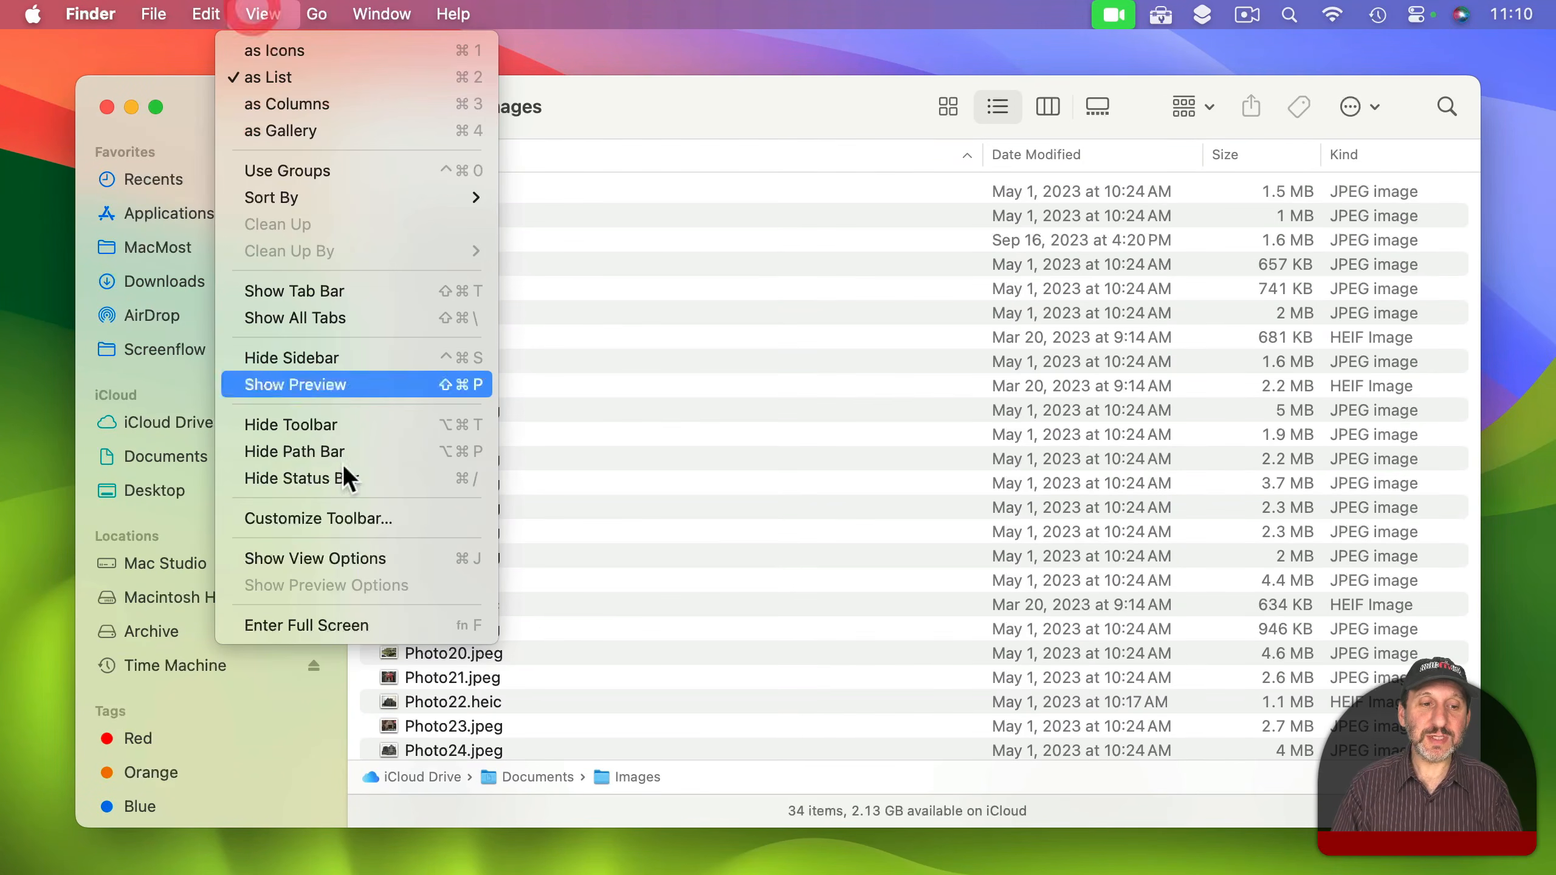
click(338, 557)
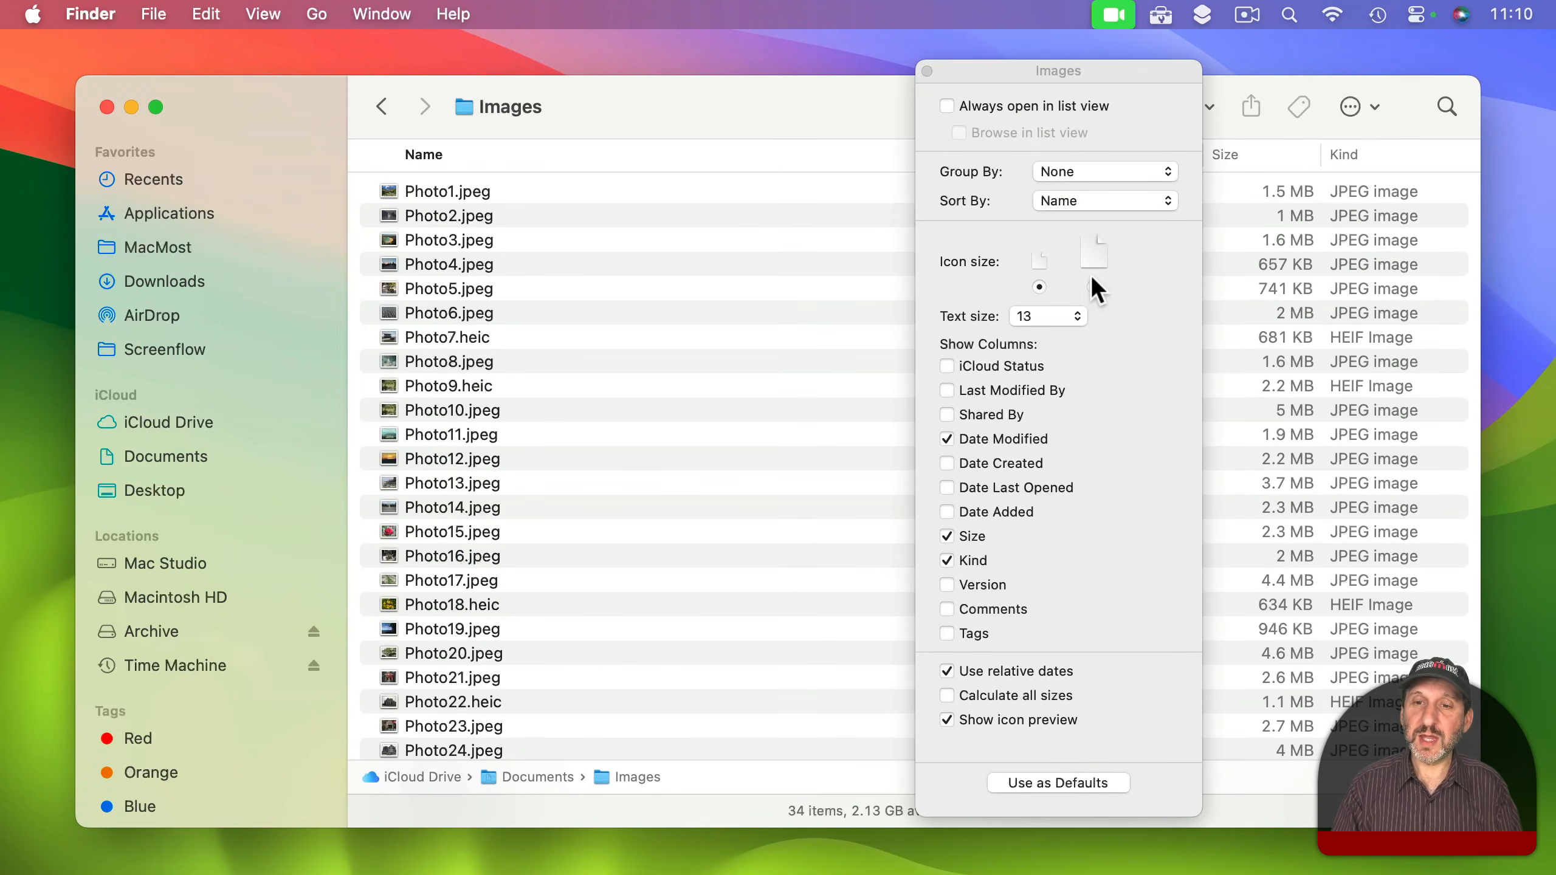
click(1093, 286)
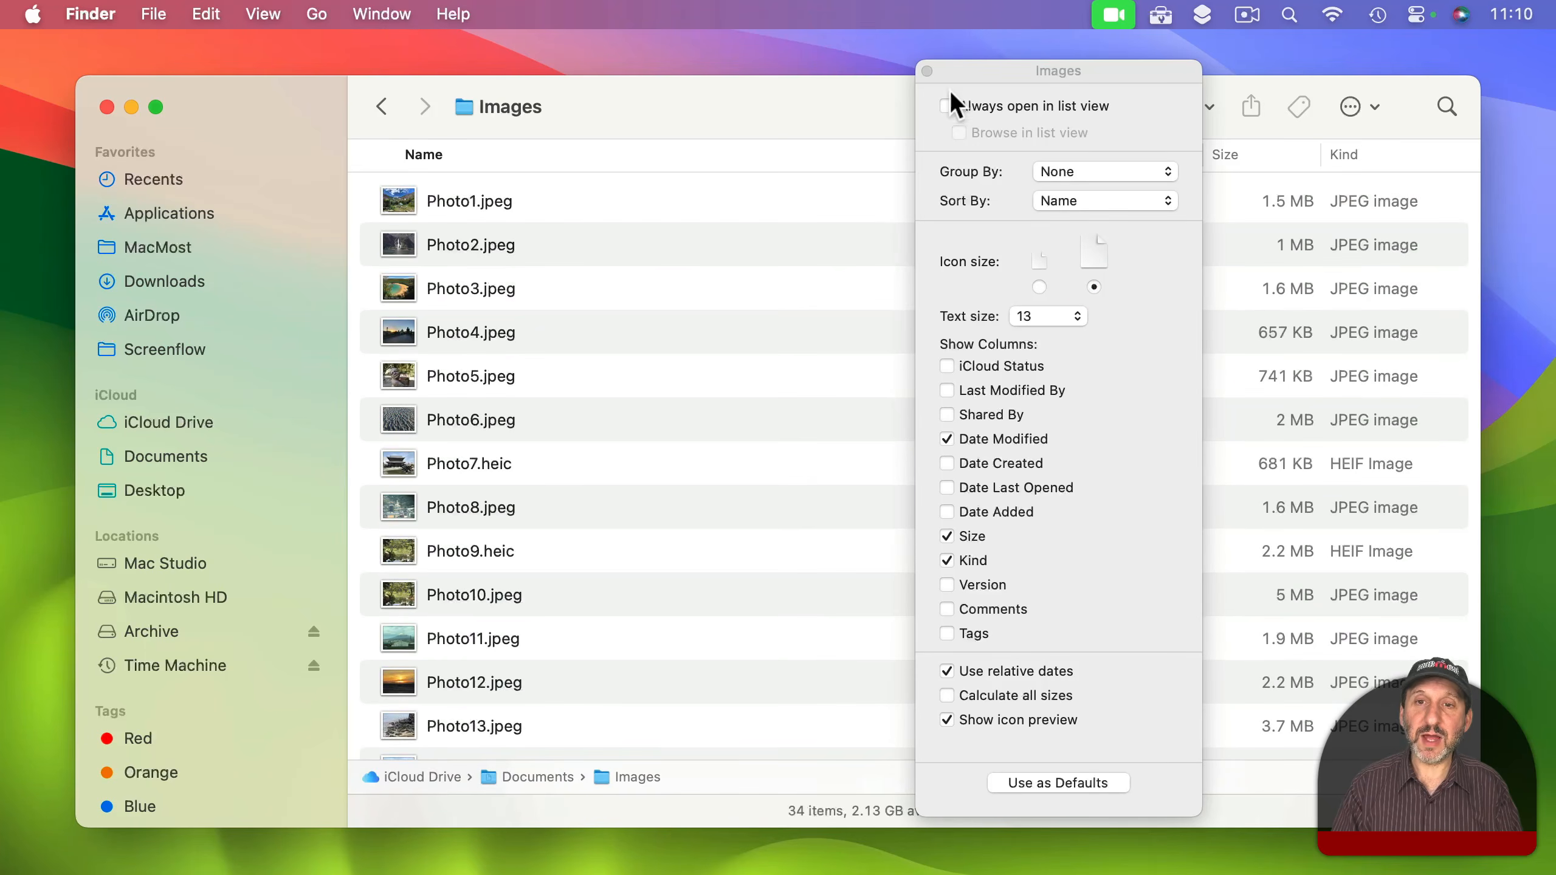
click(925, 70)
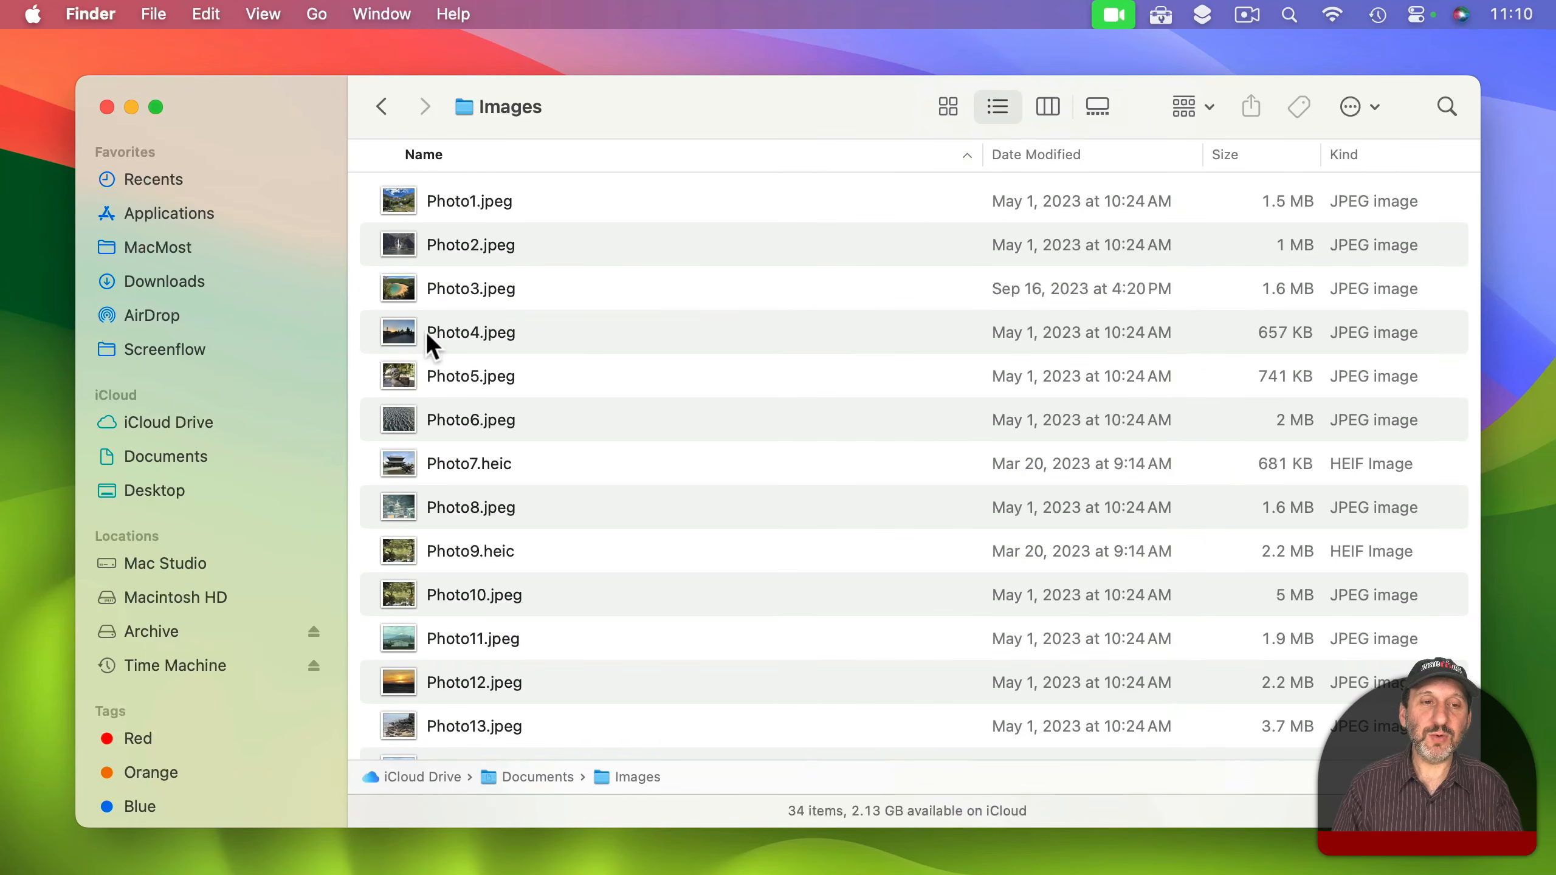
Highlight Photo4.jpeg, Photo3.jpeg, Photo2.jpeg and Photo1.jpeg one at a time to go through the intended renaming order.
click(401, 332)
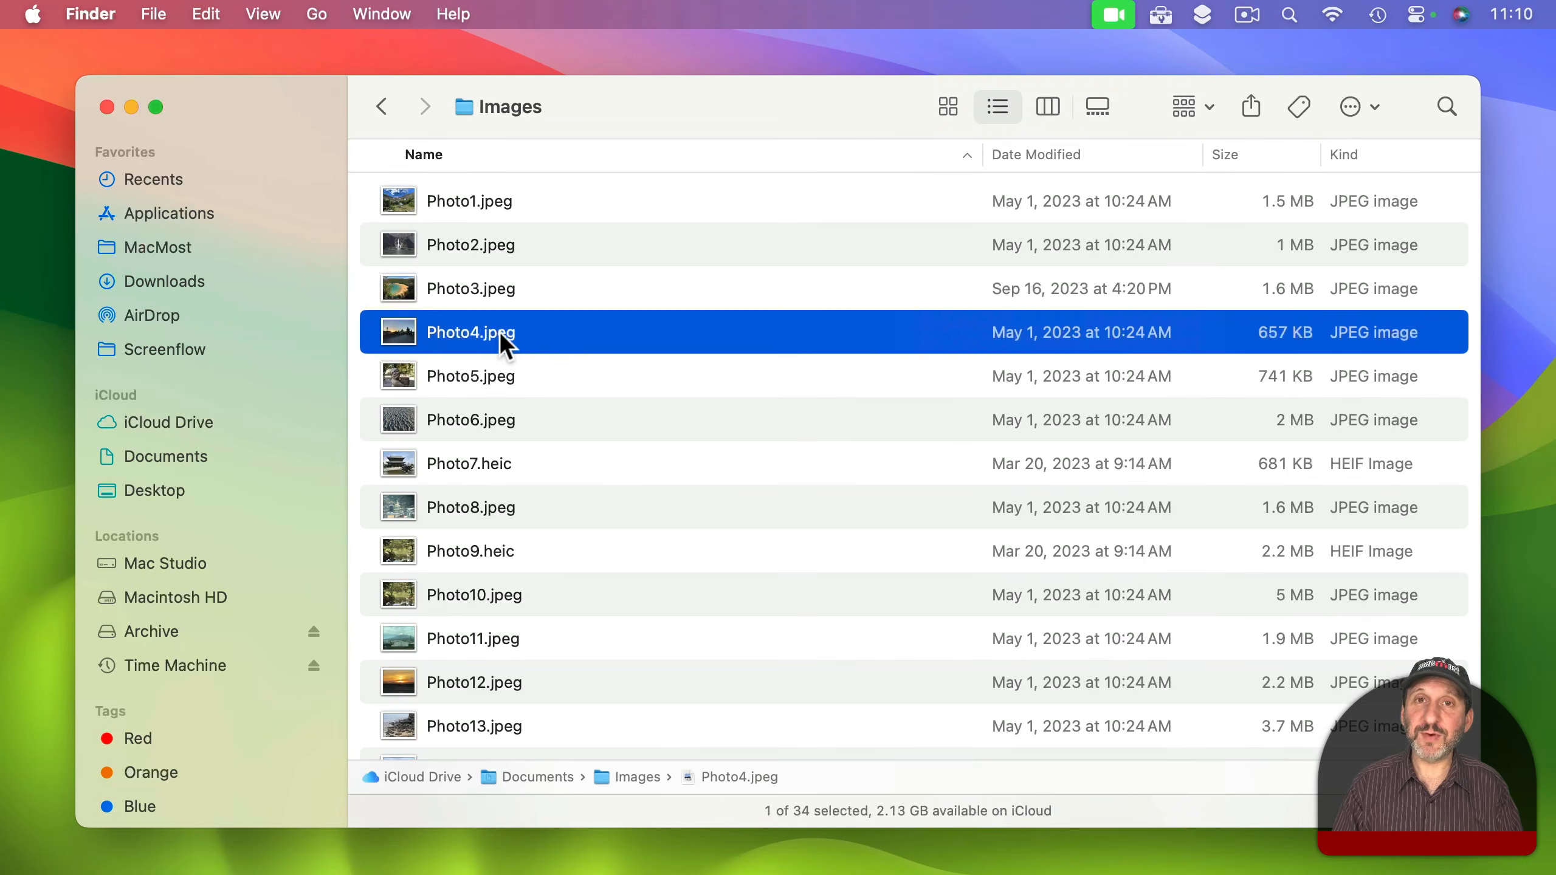
click(397, 288)
click(399, 236)
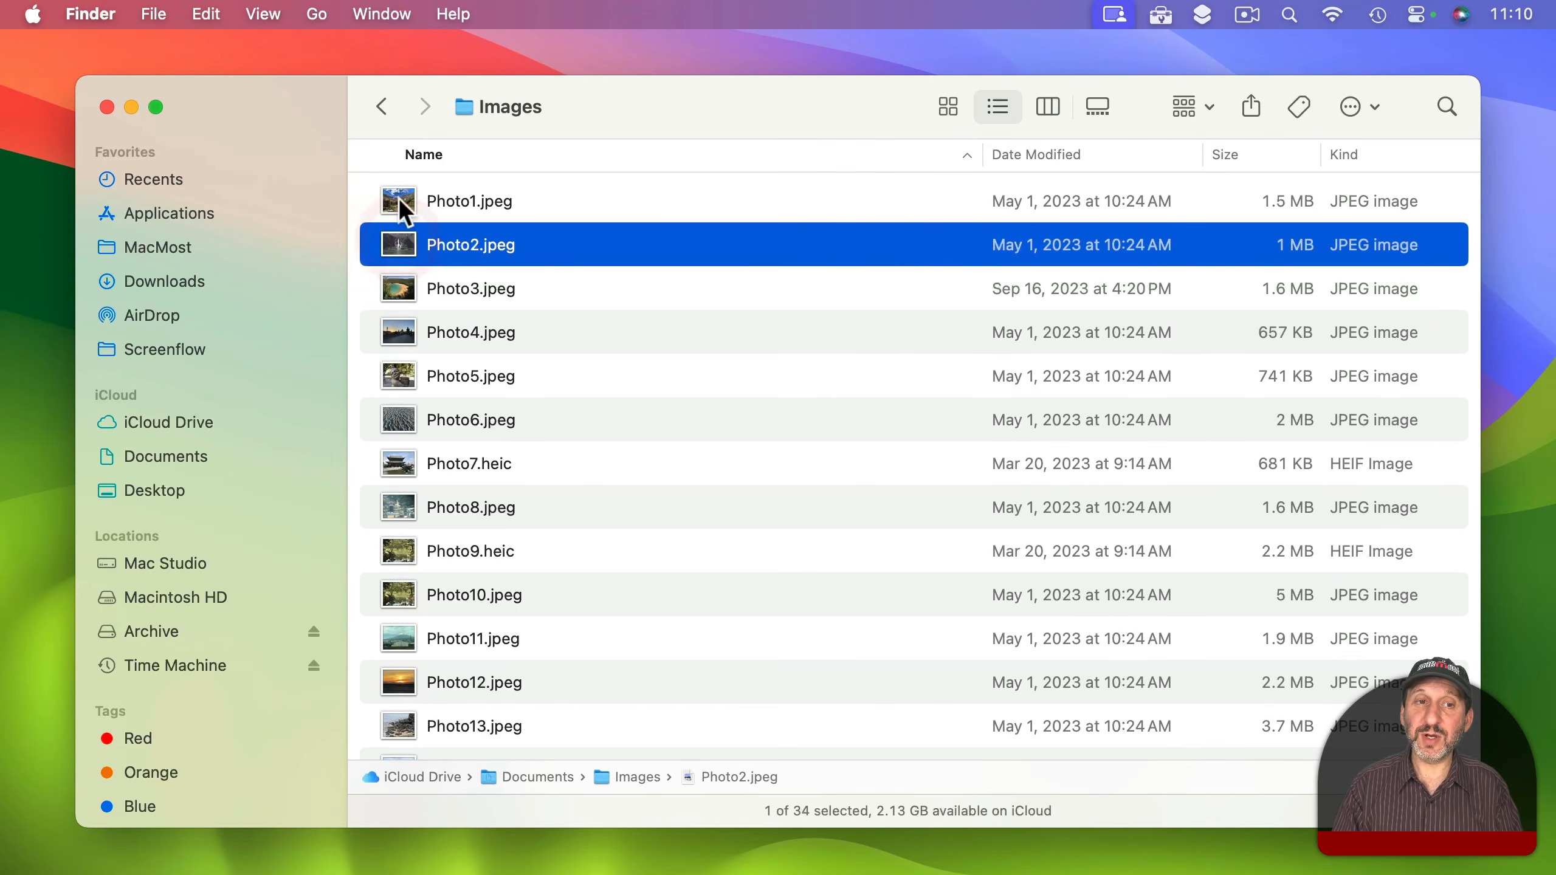
click(398, 195)
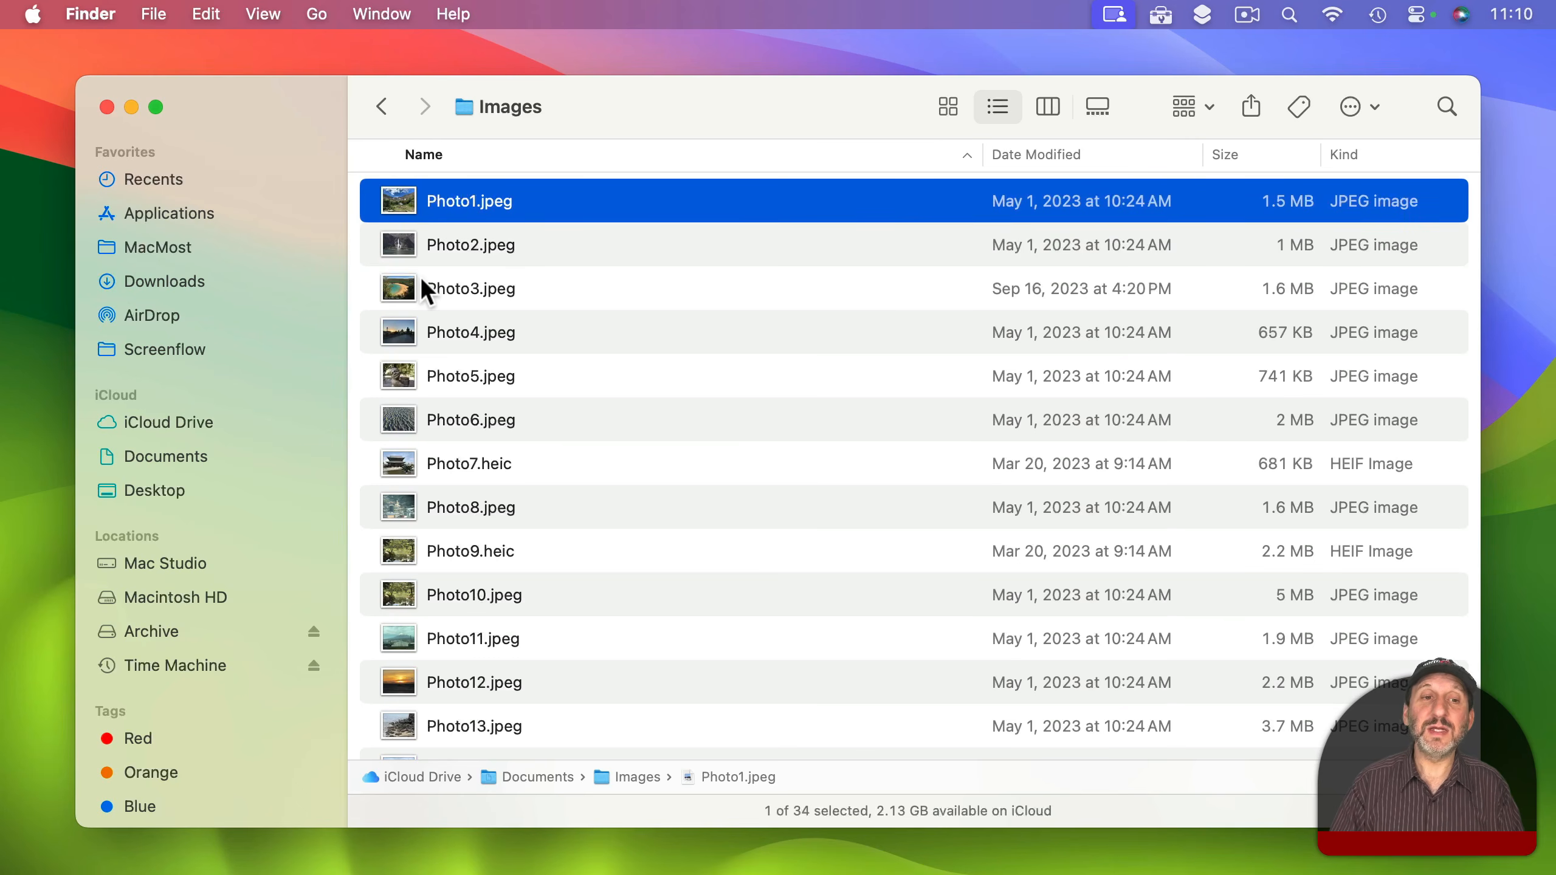
Select Photo4.jpeg, Photo3.jpeg, Photo2.jpeg and Photo1.jpeg together in that order, and start a batch rename of them.
click(410, 333)
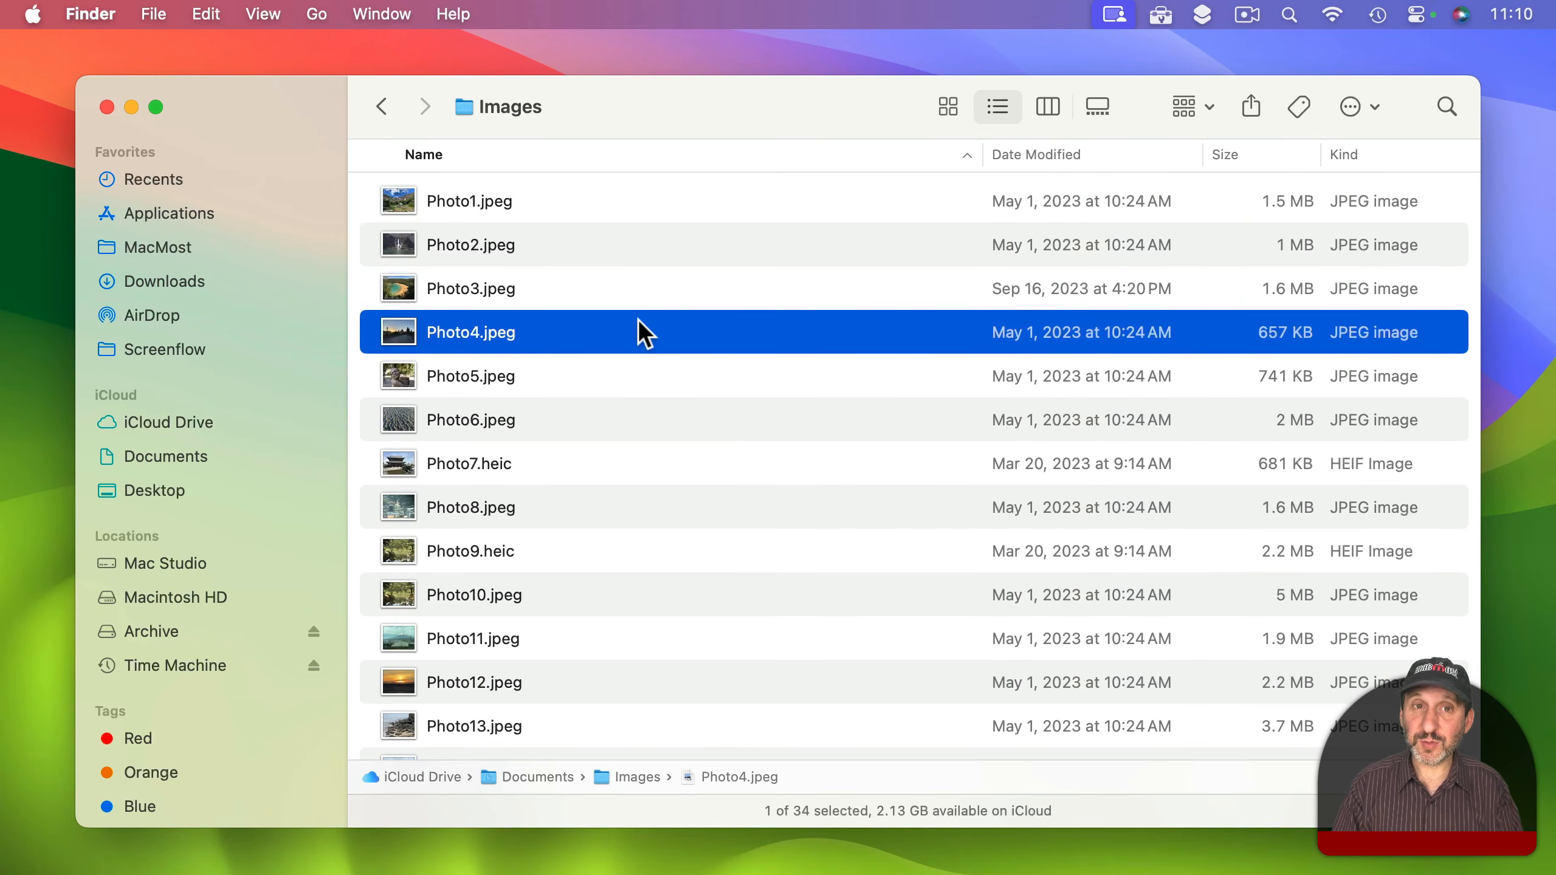
super+click(401, 285)
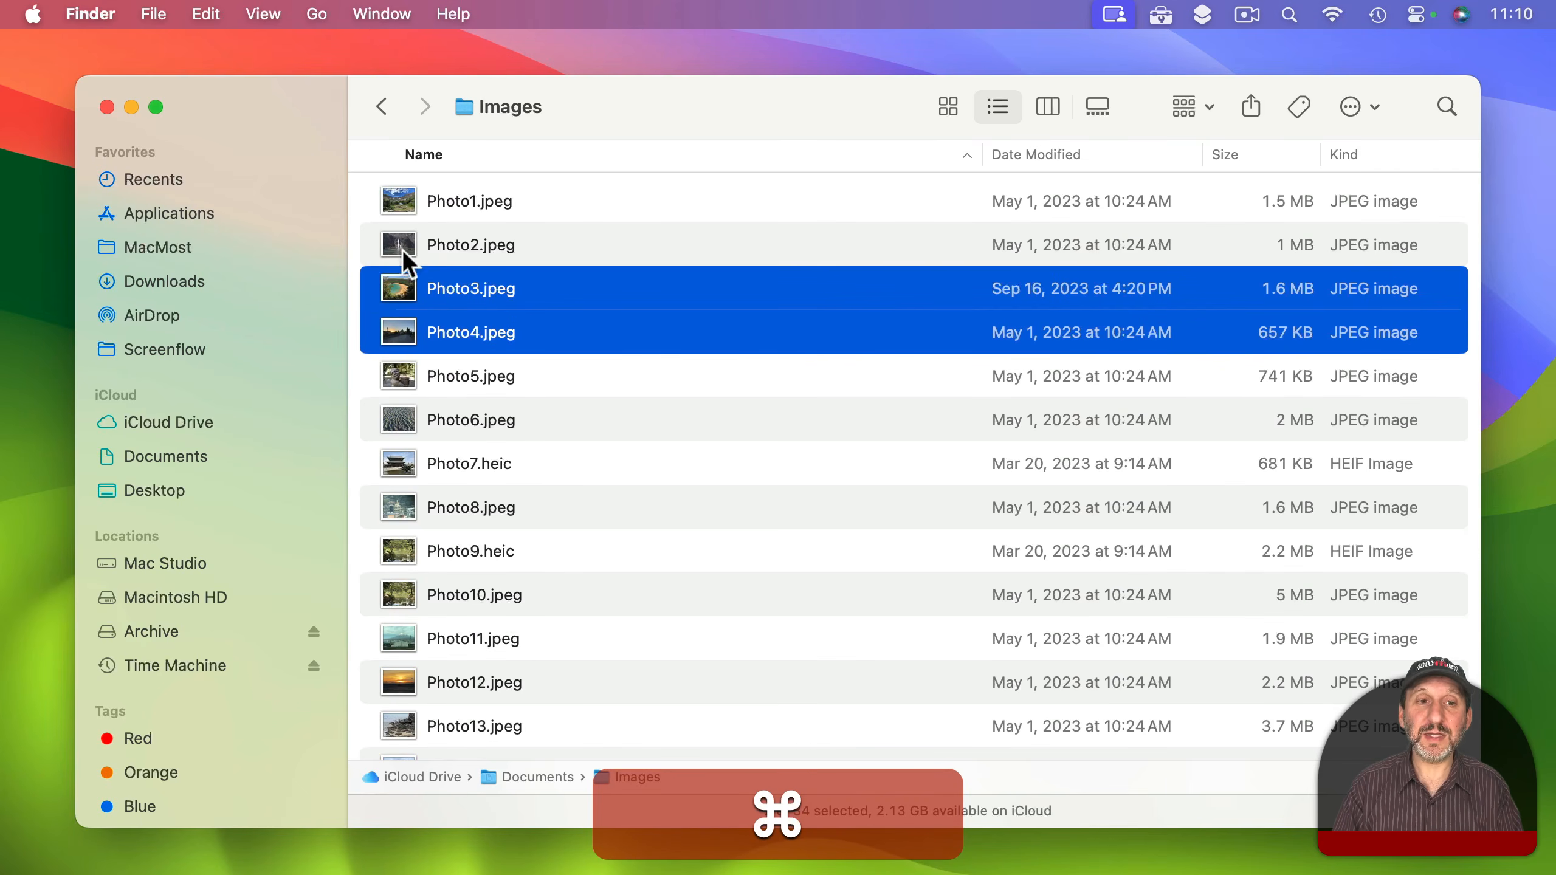
super+click(401, 248)
super+click(399, 197)
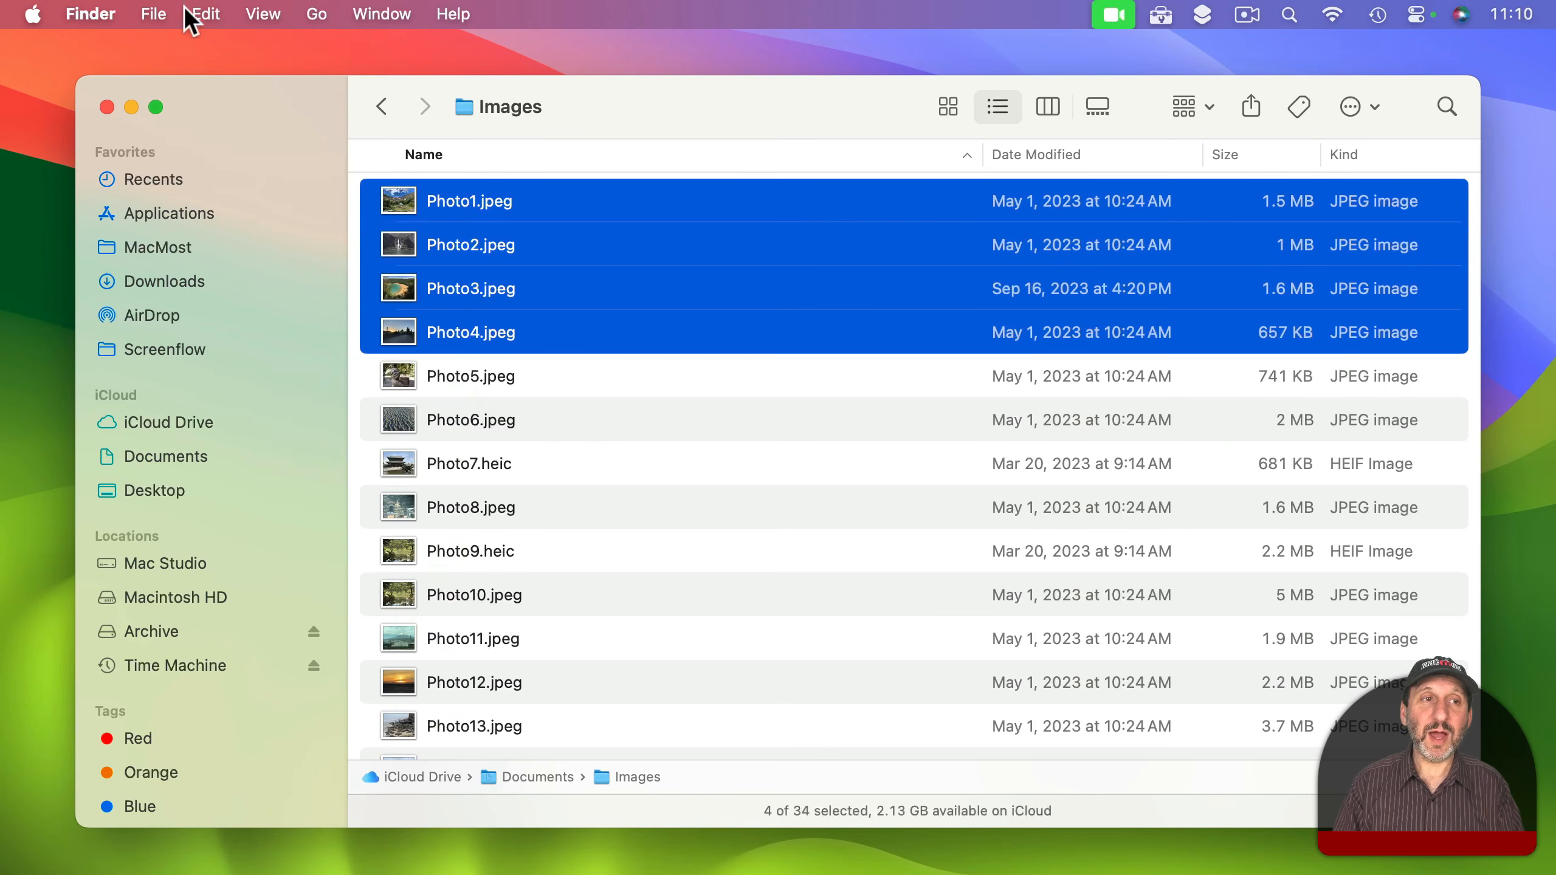
click(153, 14)
click(234, 304)
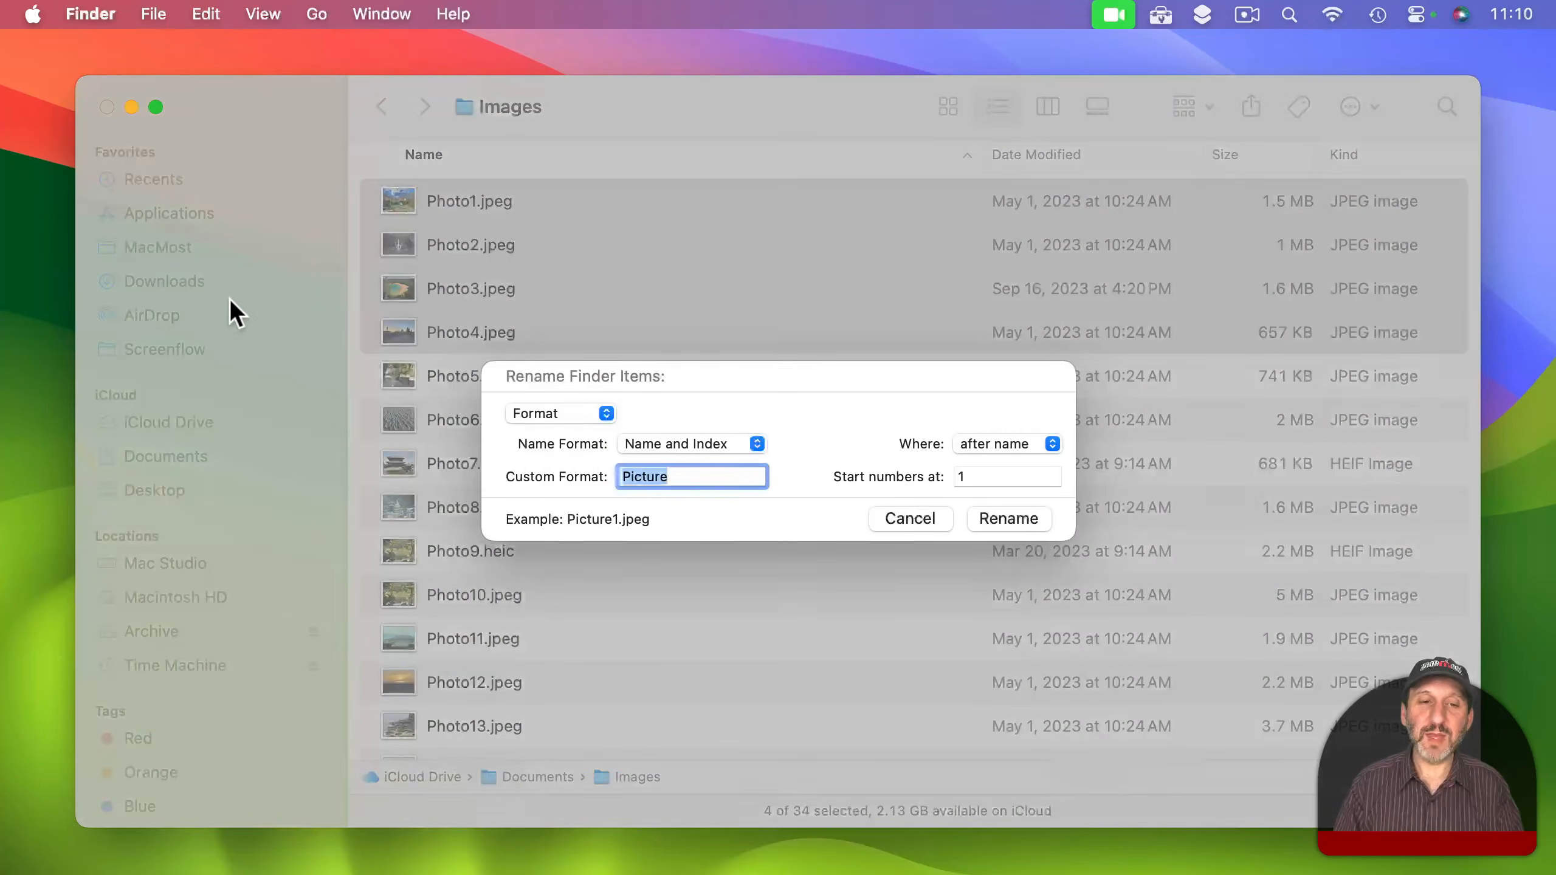
click(555, 412)
click(664, 411)
click(670, 454)
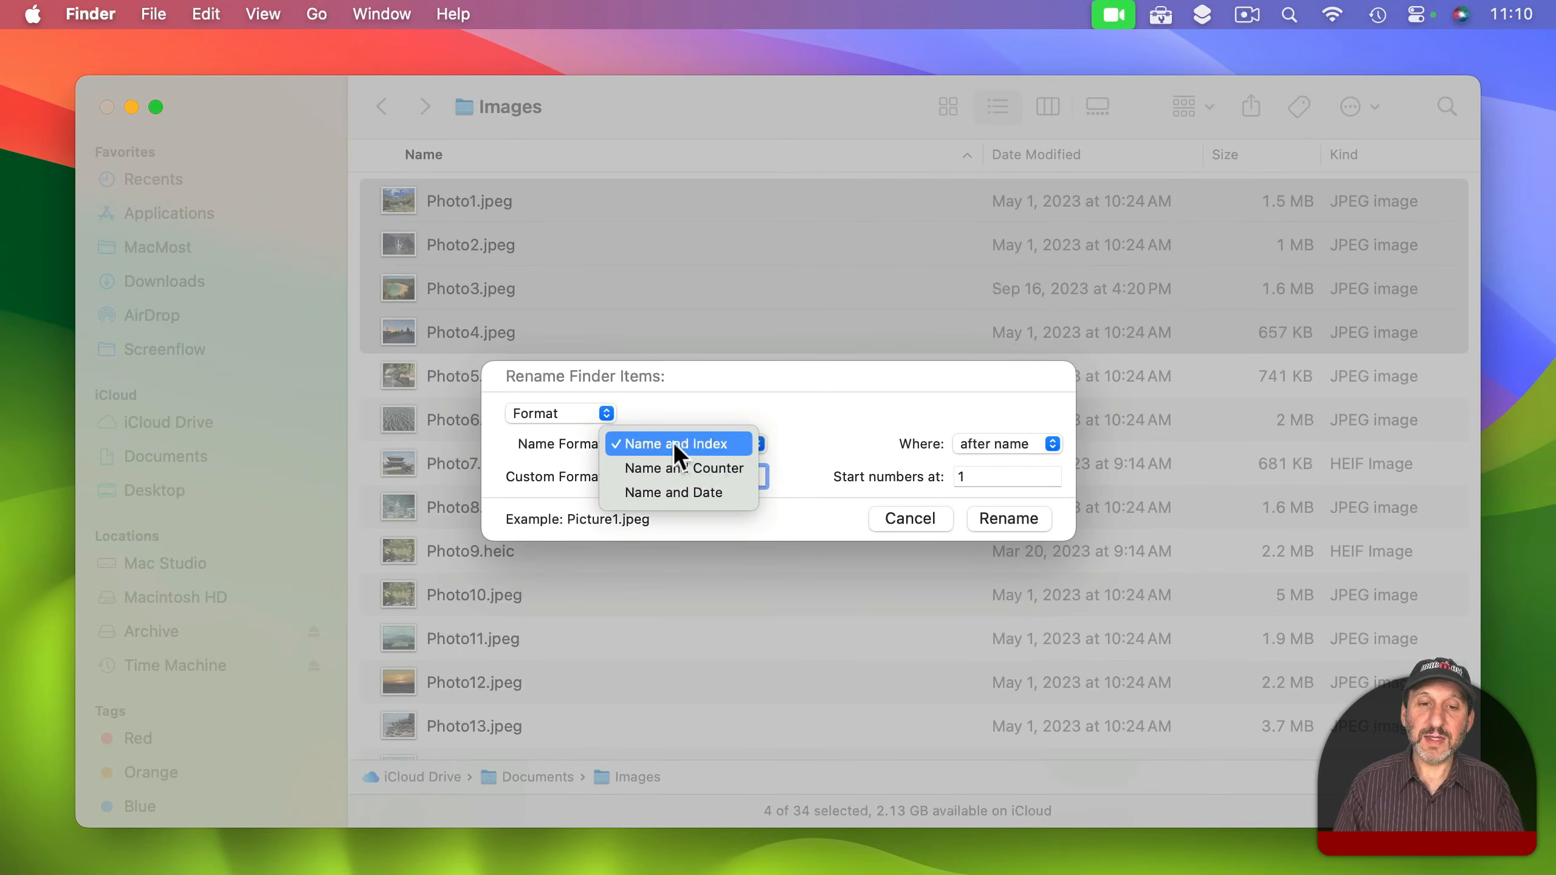
click(844, 411)
drag(984, 475, 911, 483)
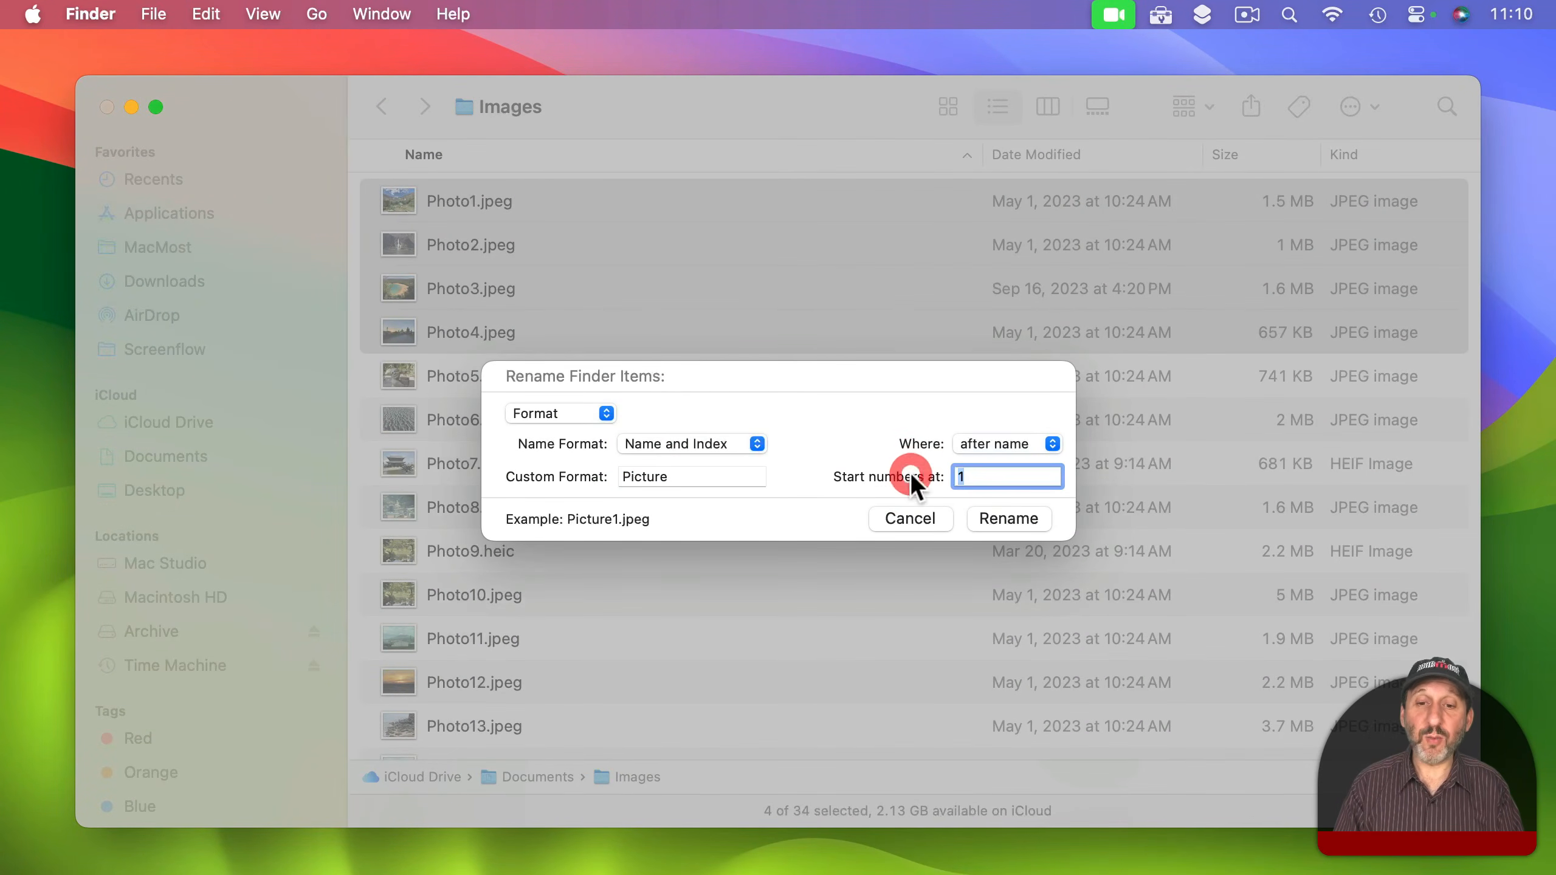
click(800, 403)
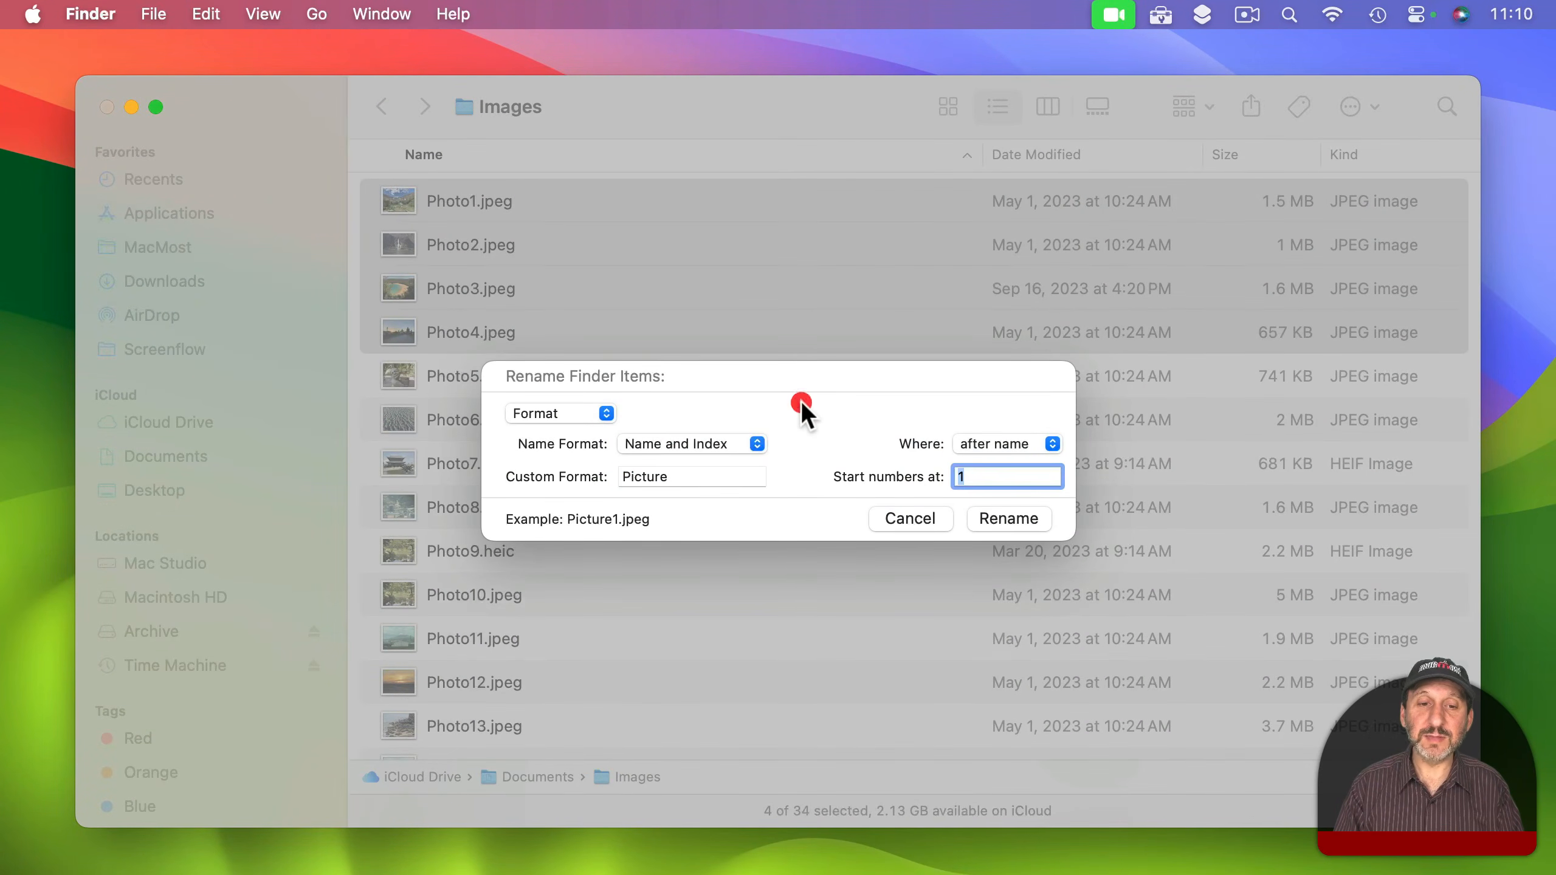
Try "Photo" as the custom format for the four selected images.
double_click(675, 478)
text(P)
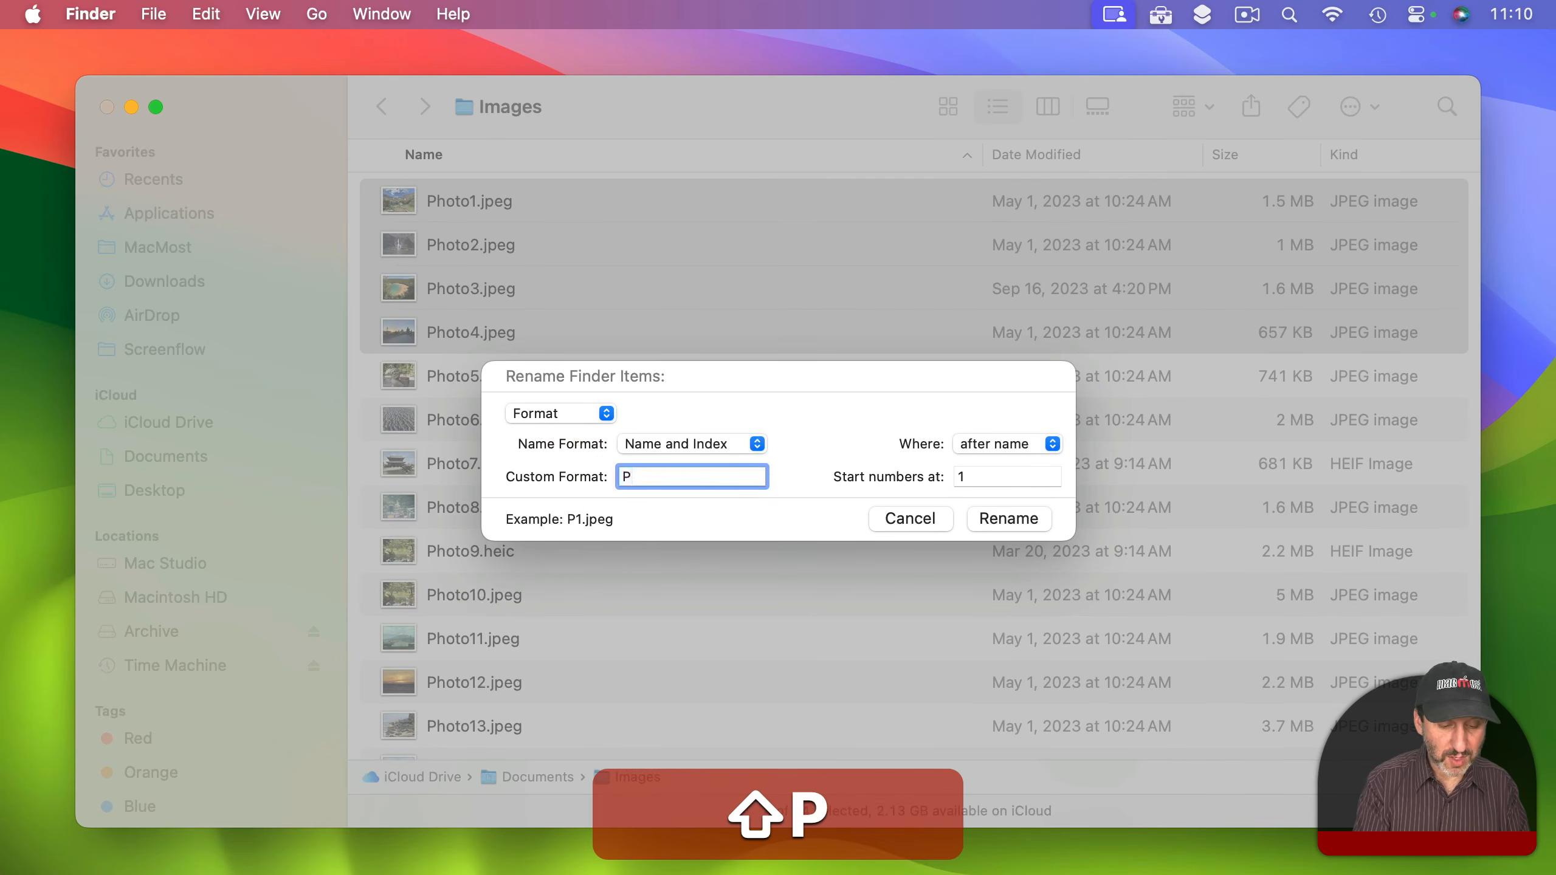
text(hoto)
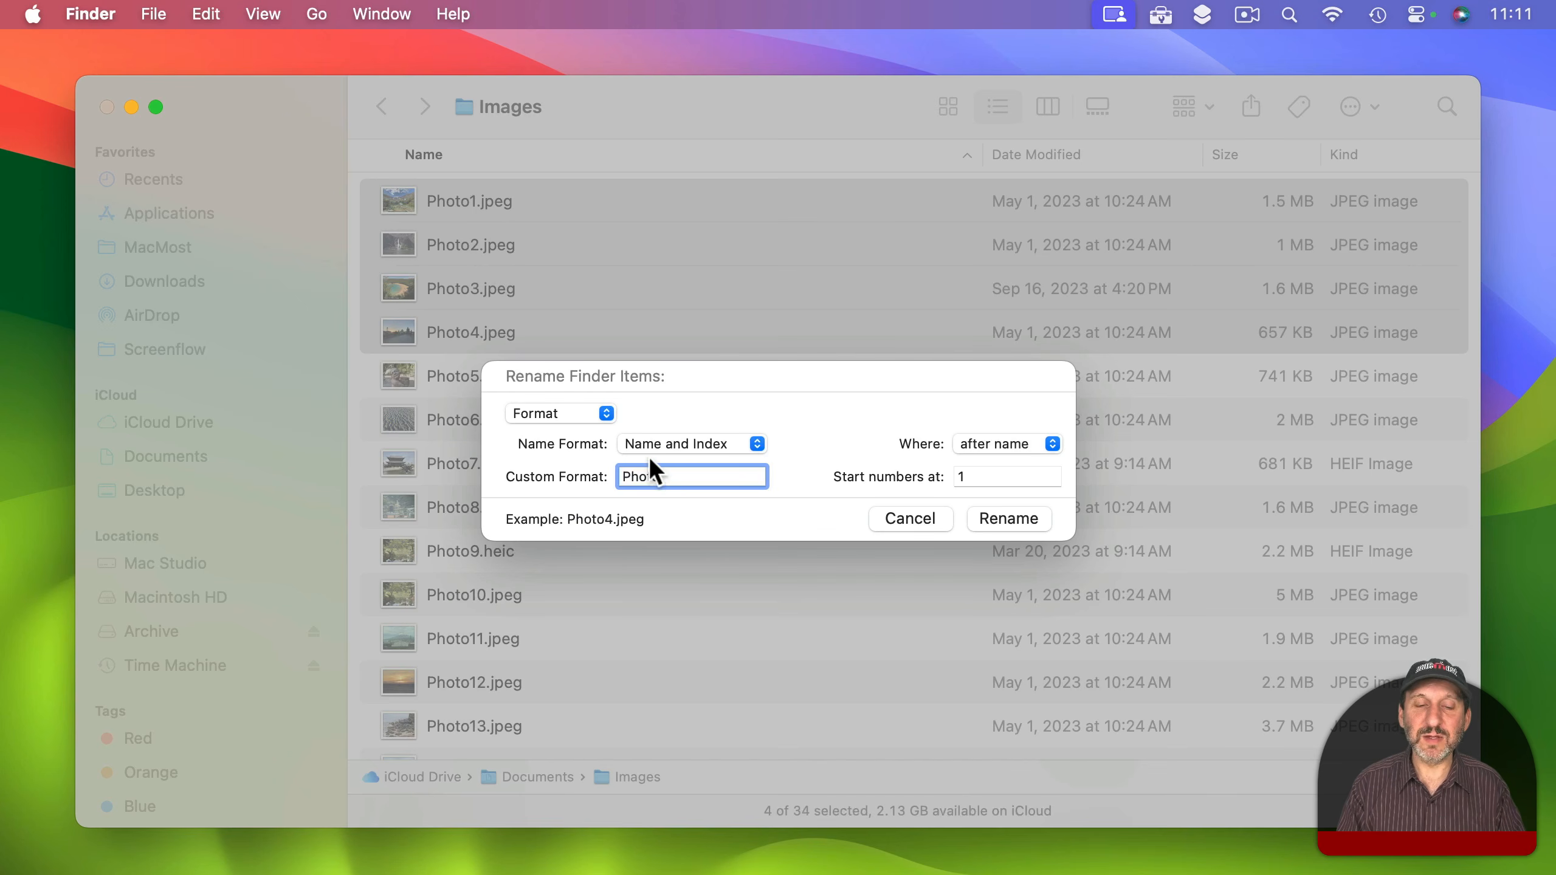
Set the custom format to "Picture " and rename the four selected images with Name and Index starting at 1.
drag(675, 475, 543, 471)
text(P)
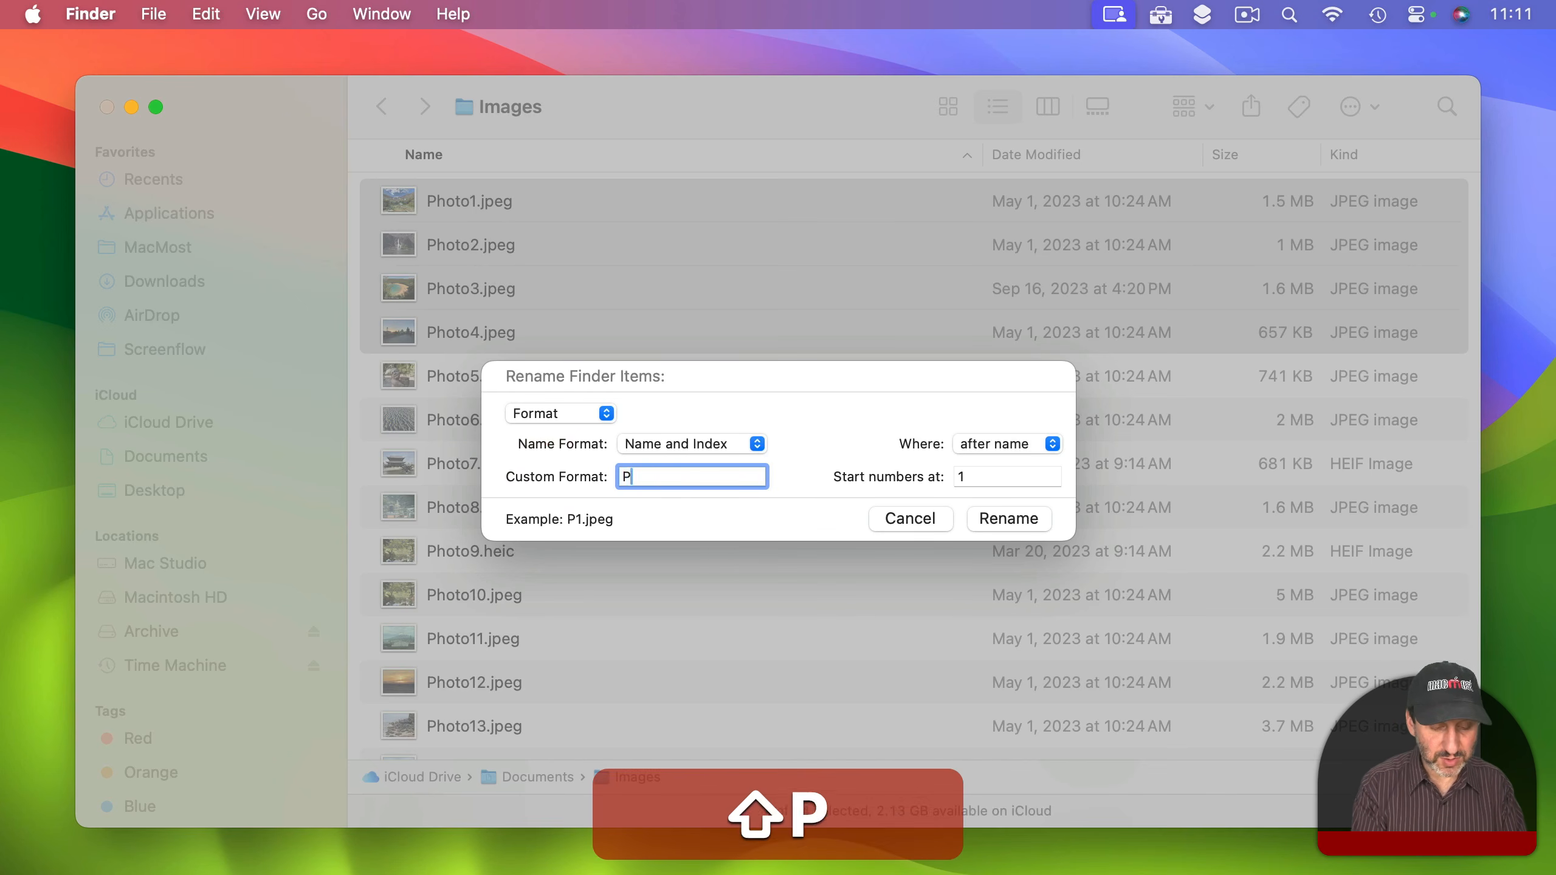
text(icture)
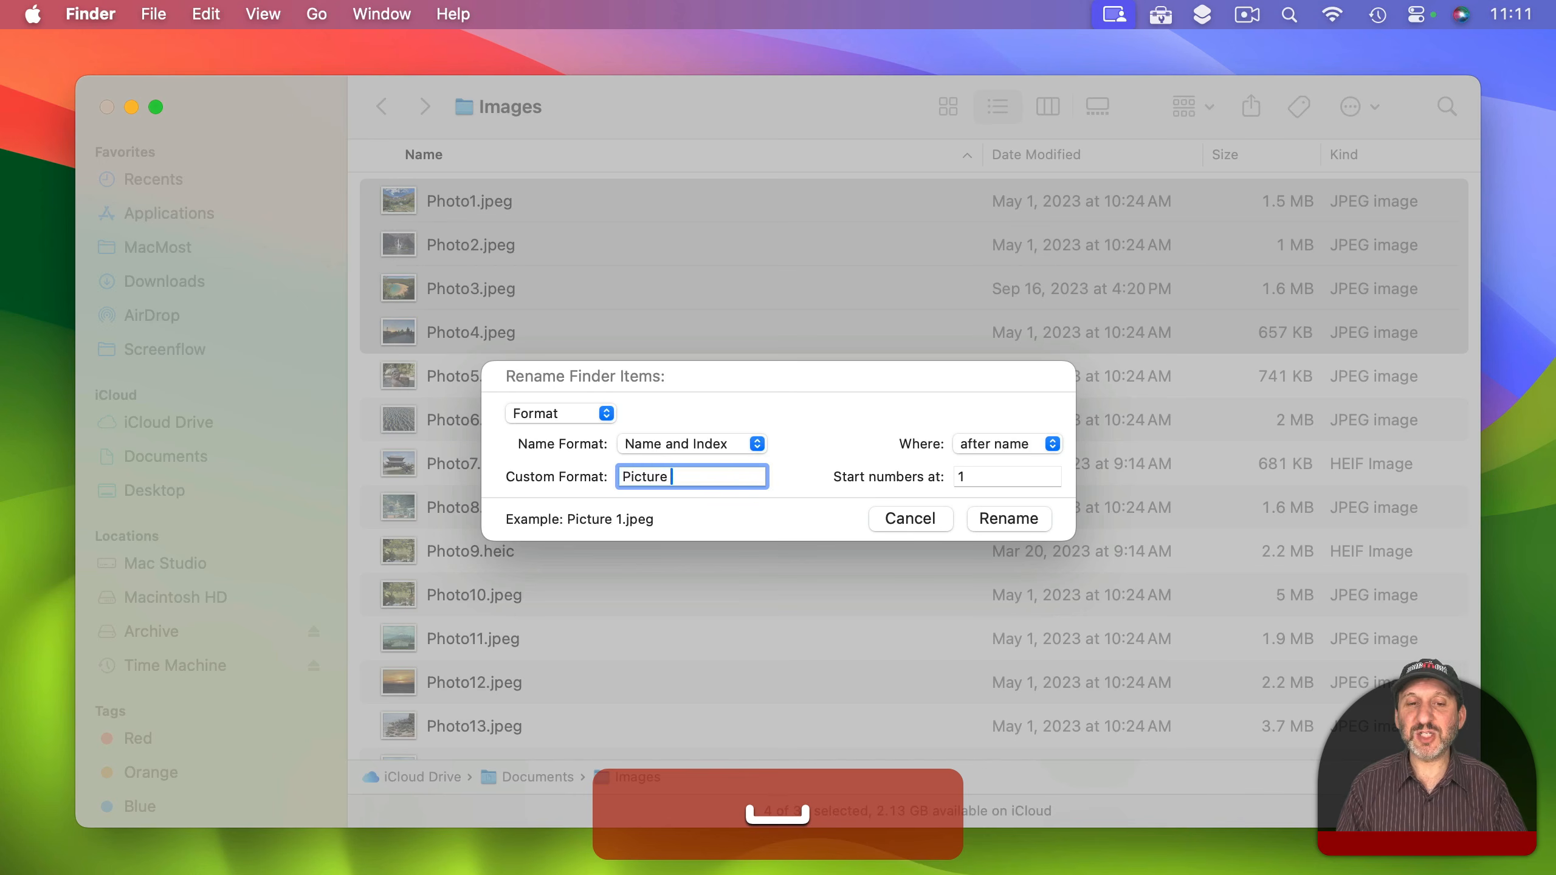
click(1001, 519)
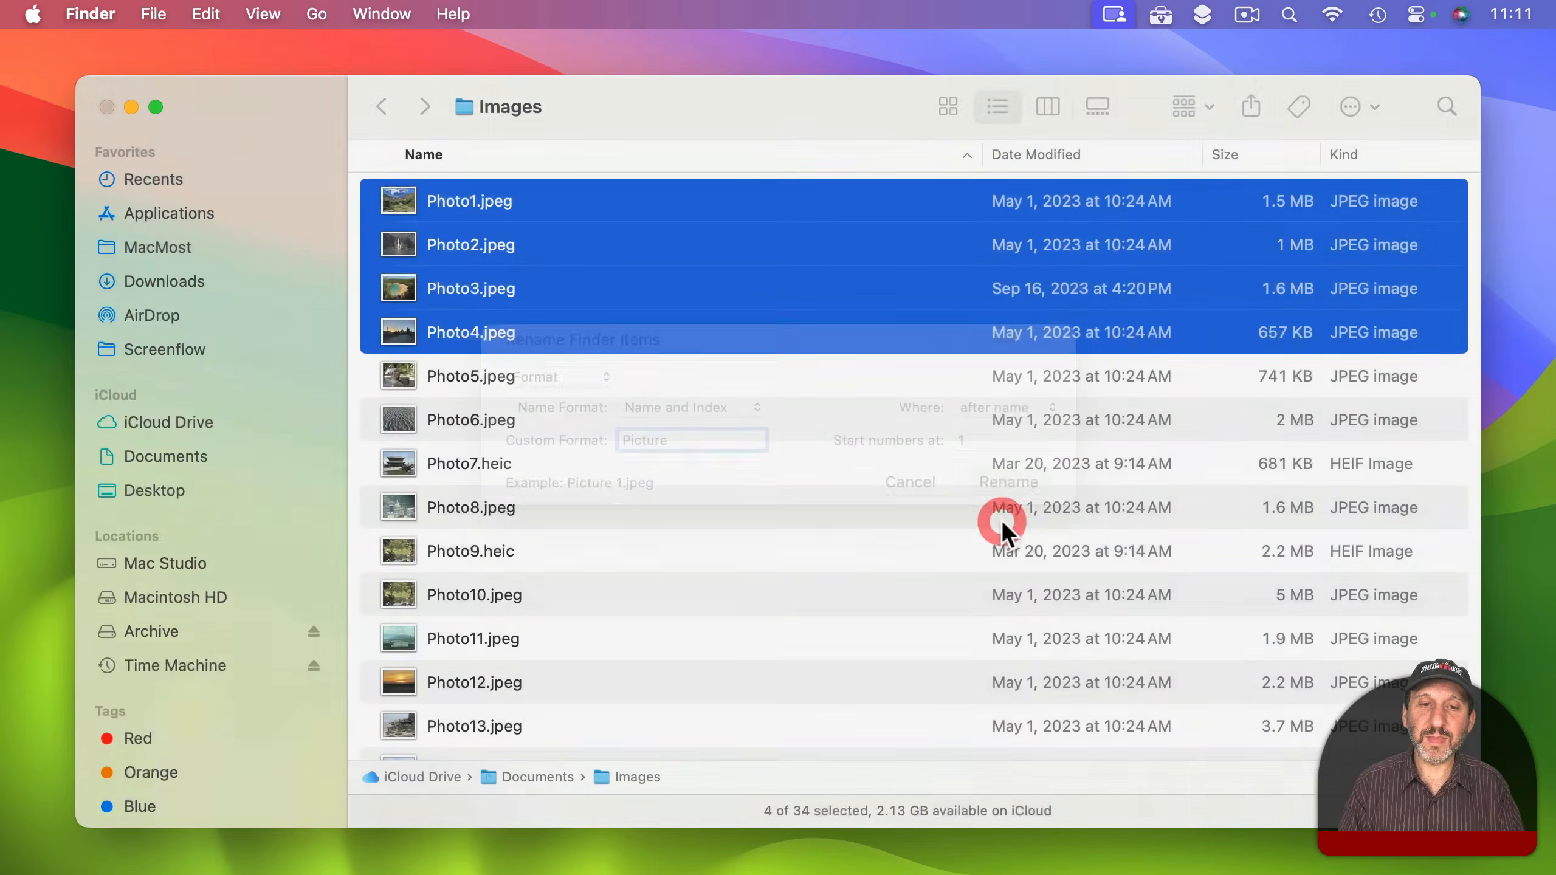
Preview Picture 1.jpeg through Picture 4.jpeg in Quick Look to check the order in which they were numbered.
scroll(790, 613, down, 15)
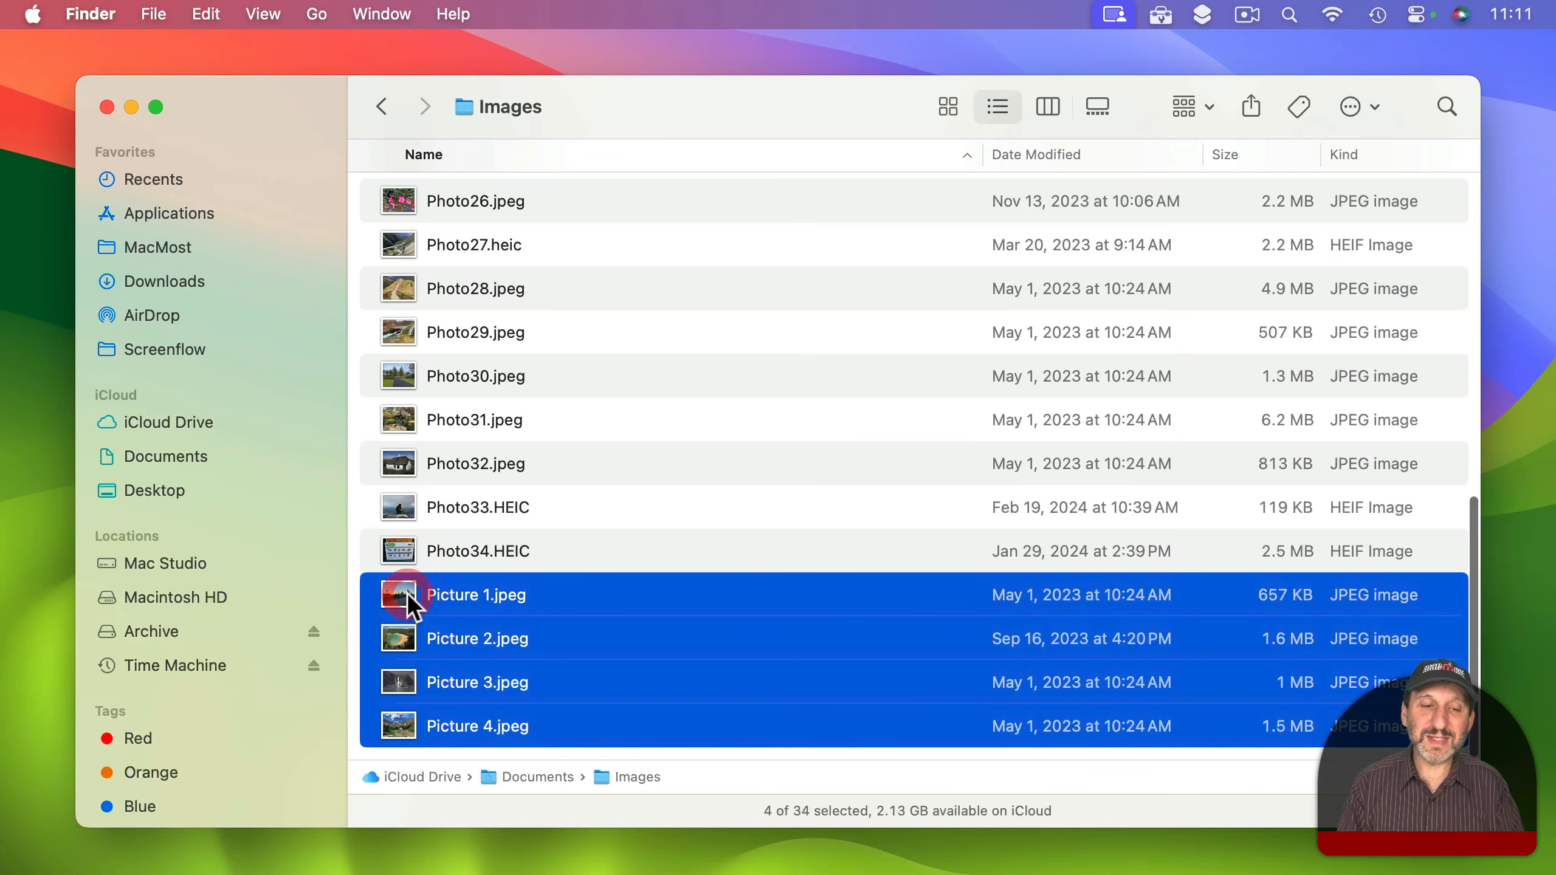
click(442, 595)
key(space)
key(Down)
key(Down)
key(Down)
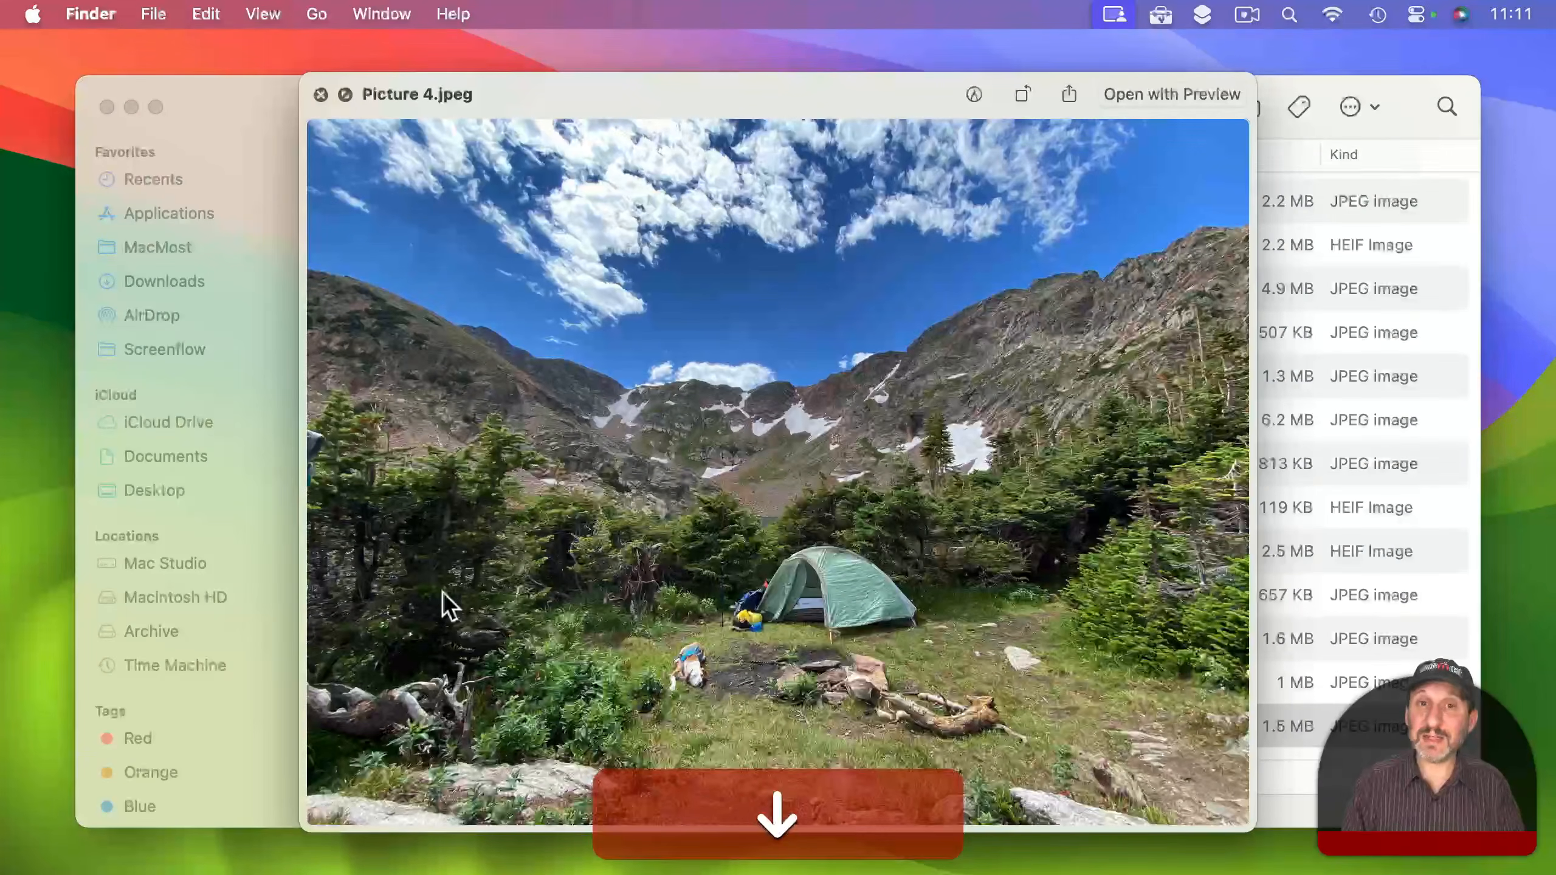
key(space)
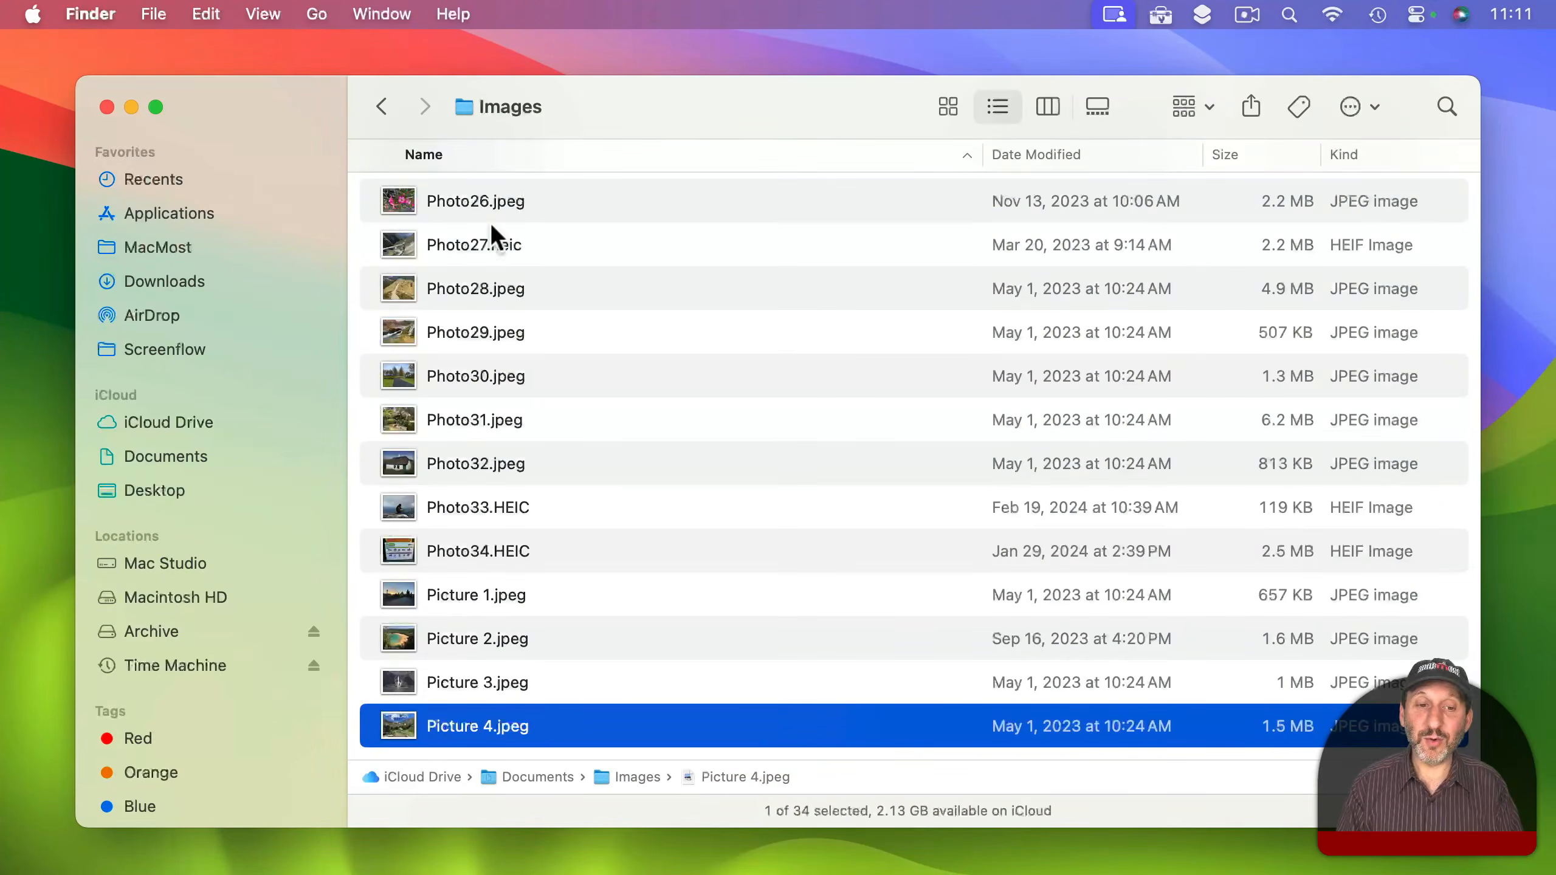